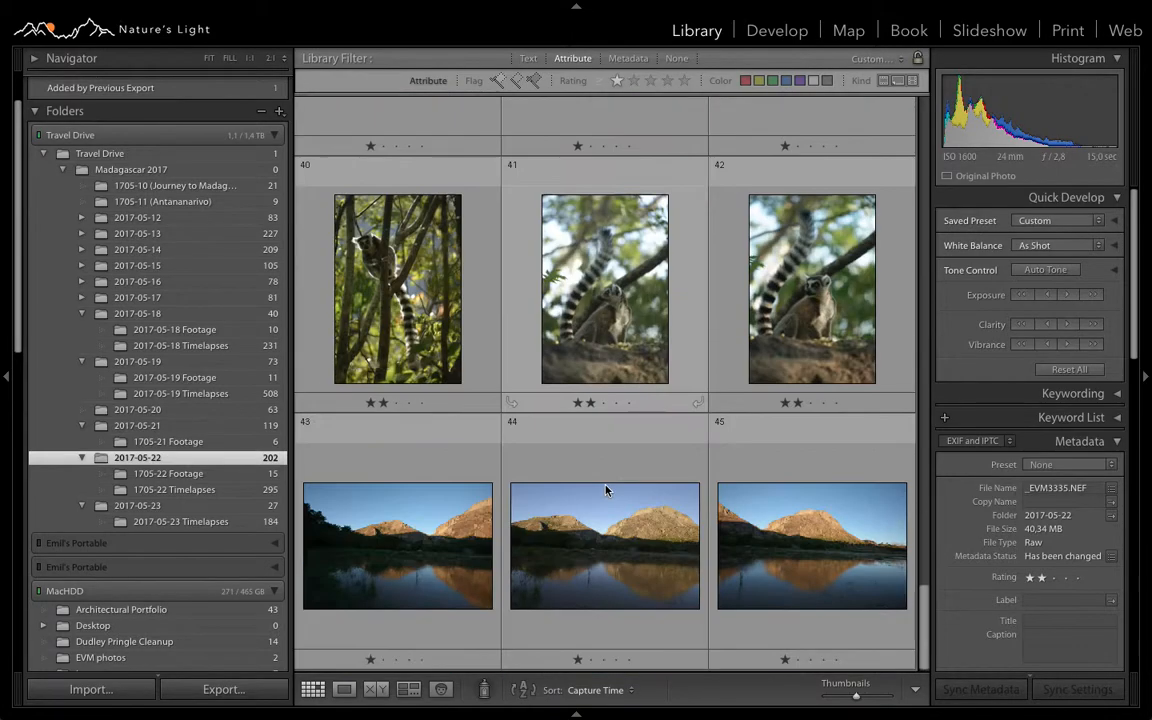
Look through the filtered, star-rated photos in the 2017-05-22 folder
scroll(605, 490, up, 15)
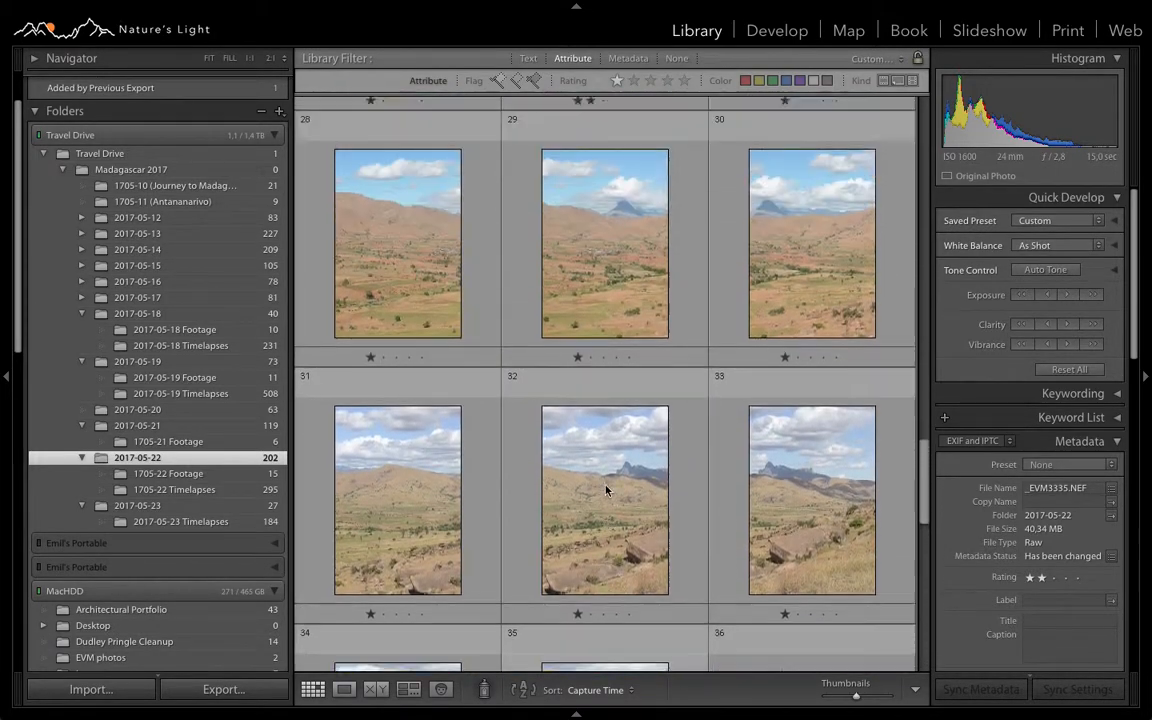
scroll(605, 490, up, 8)
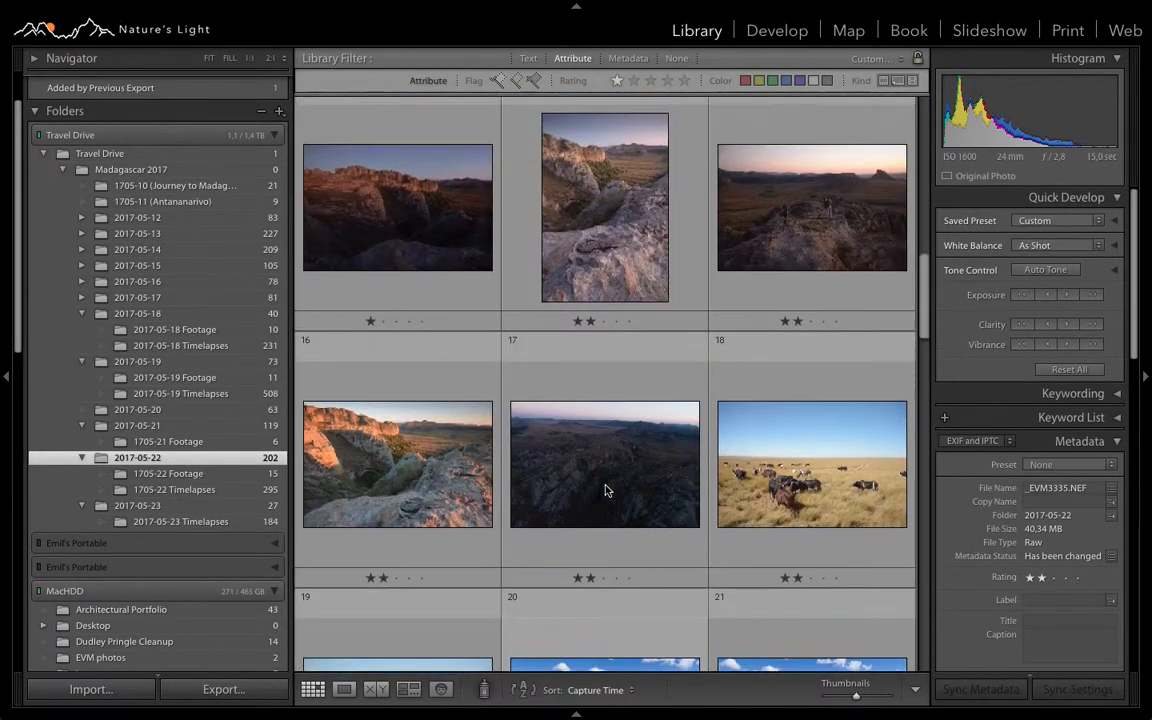
scroll(605, 490, up, 10)
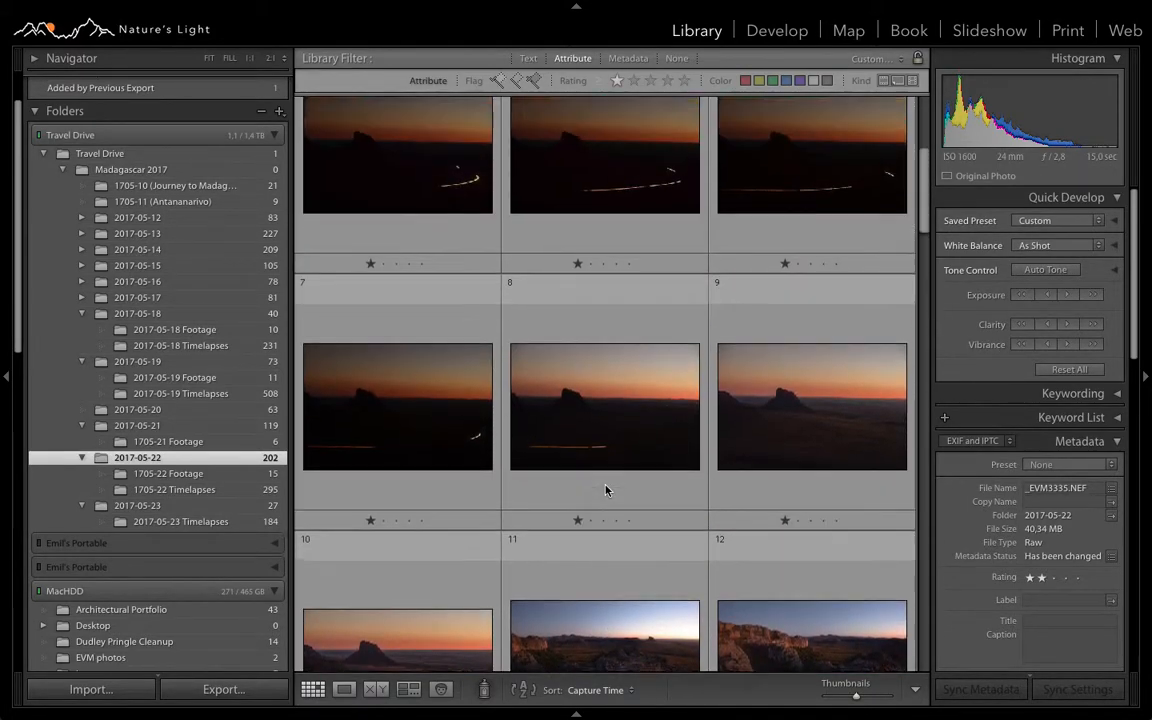
scroll(605, 490, down, 10)
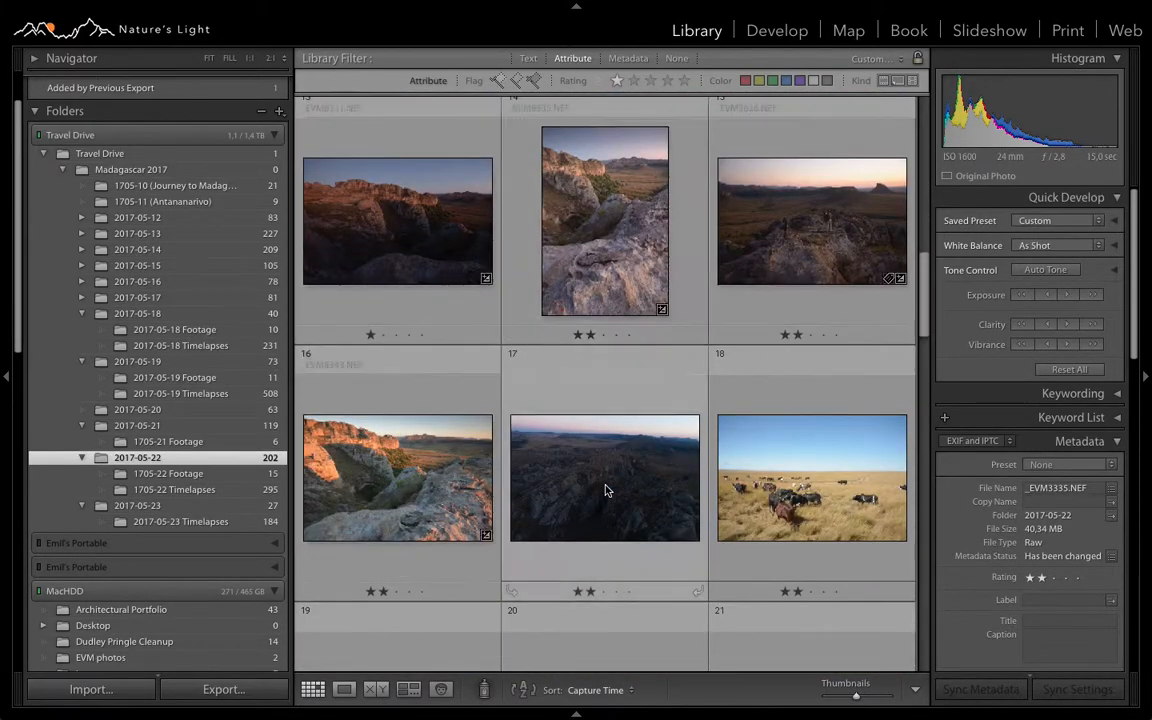
scroll(605, 490, up, 1)
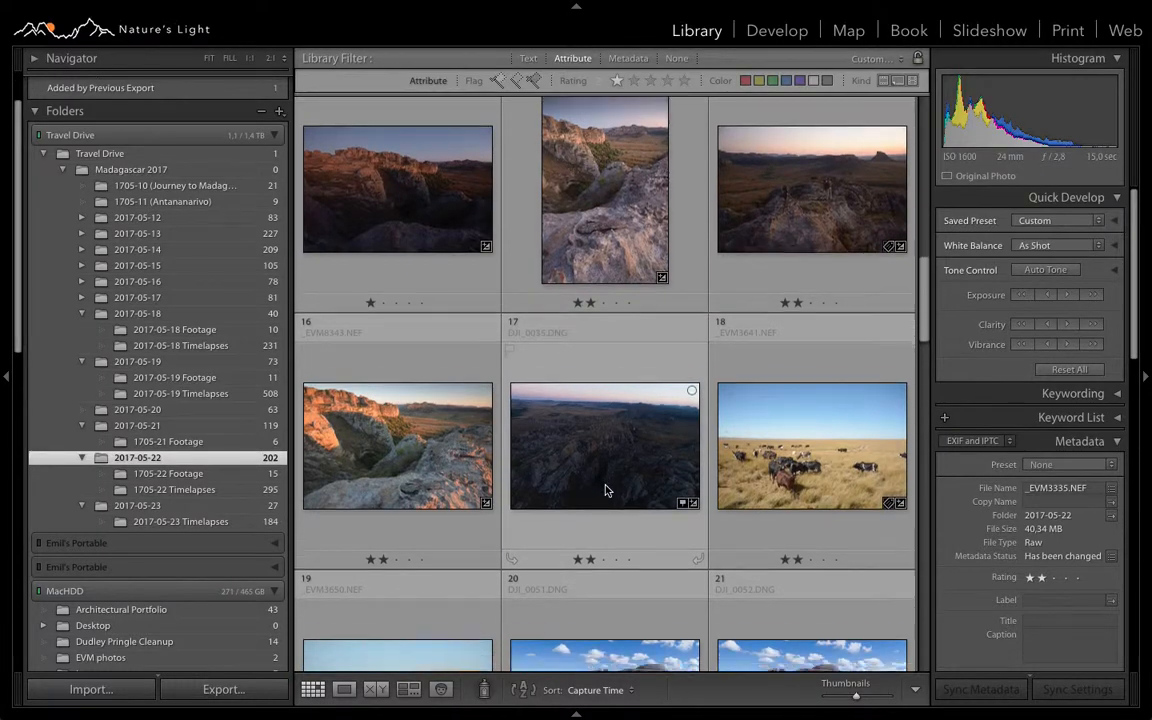
scroll(605, 490, down, 3)
scroll(605, 490, up, 1)
scroll(605, 490, up, 3)
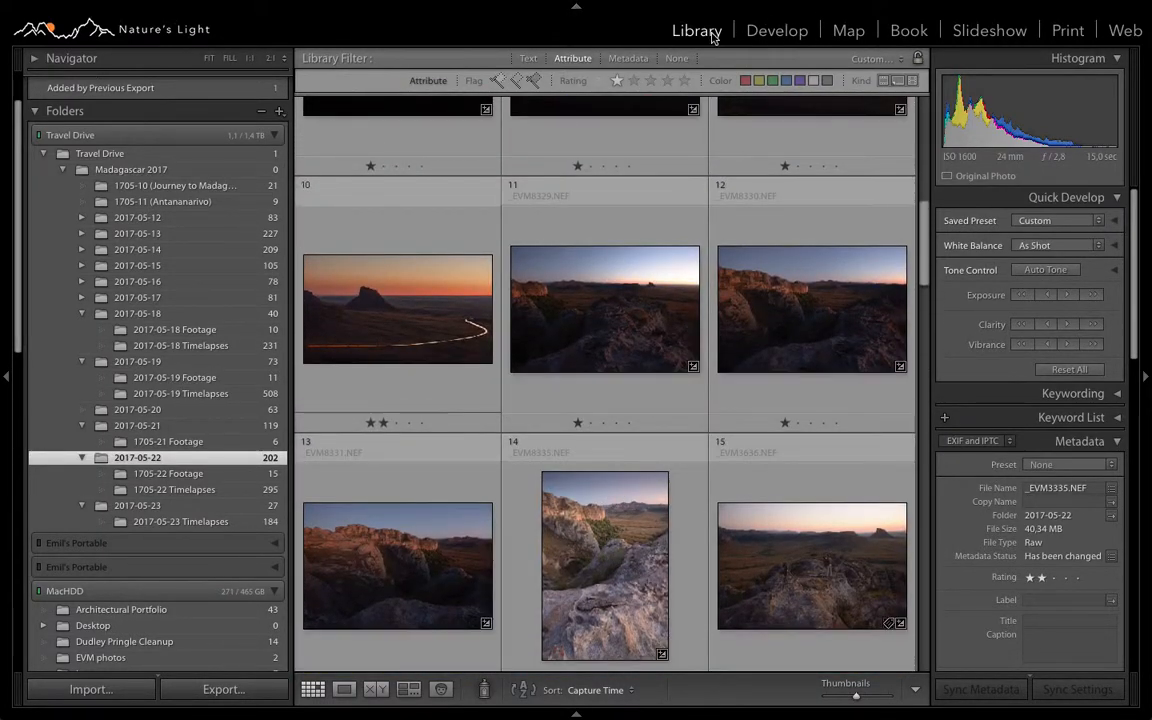
Turn off the library filter and look through all the photos in the 2017-05-22 folder, including the unrated ones
click(678, 60)
scroll(653, 309, down, 10)
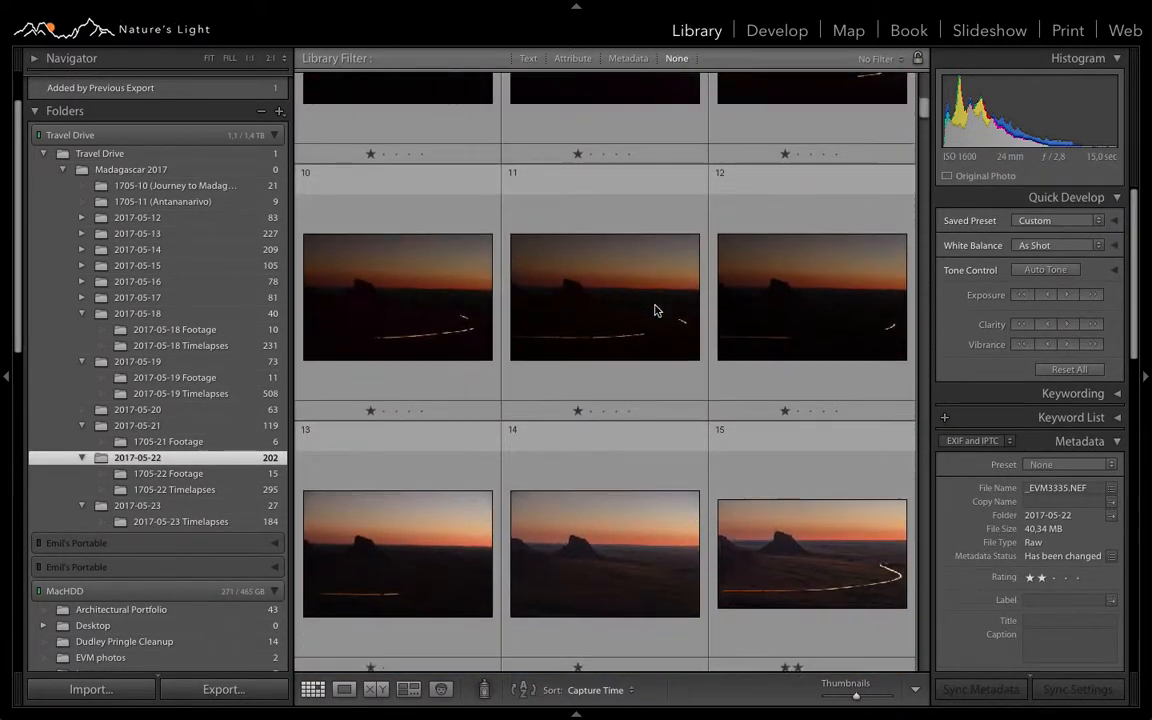
scroll(655, 310, down, 5)
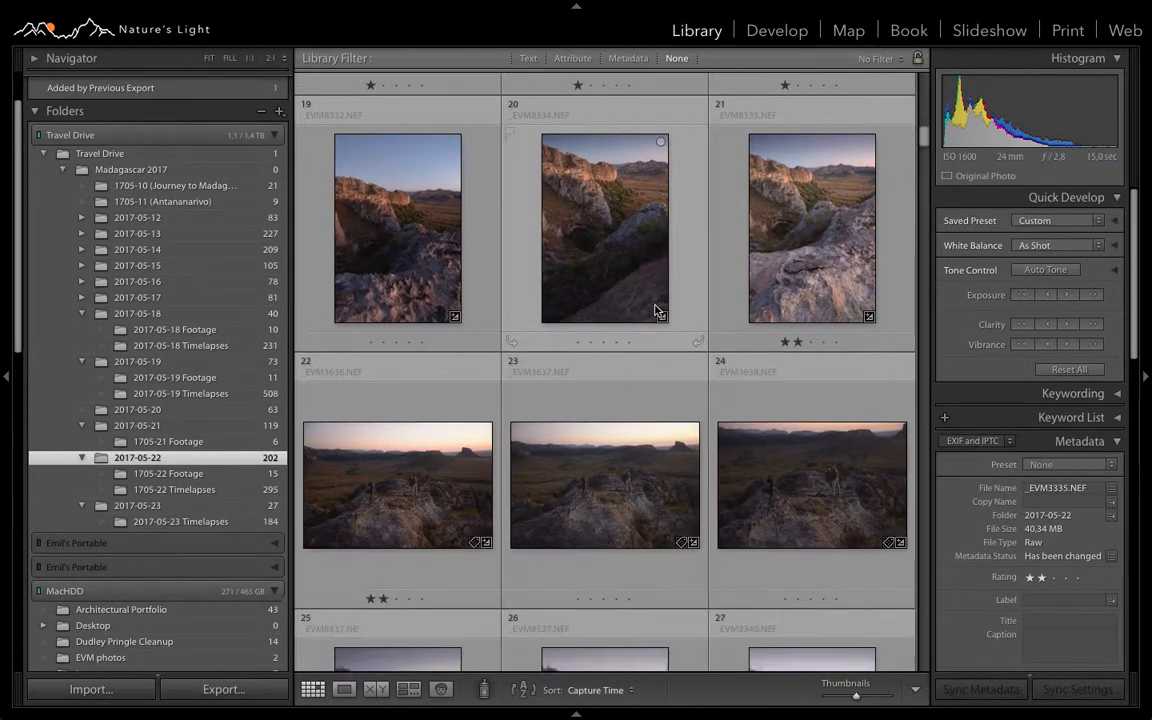
scroll(655, 310, down, 5)
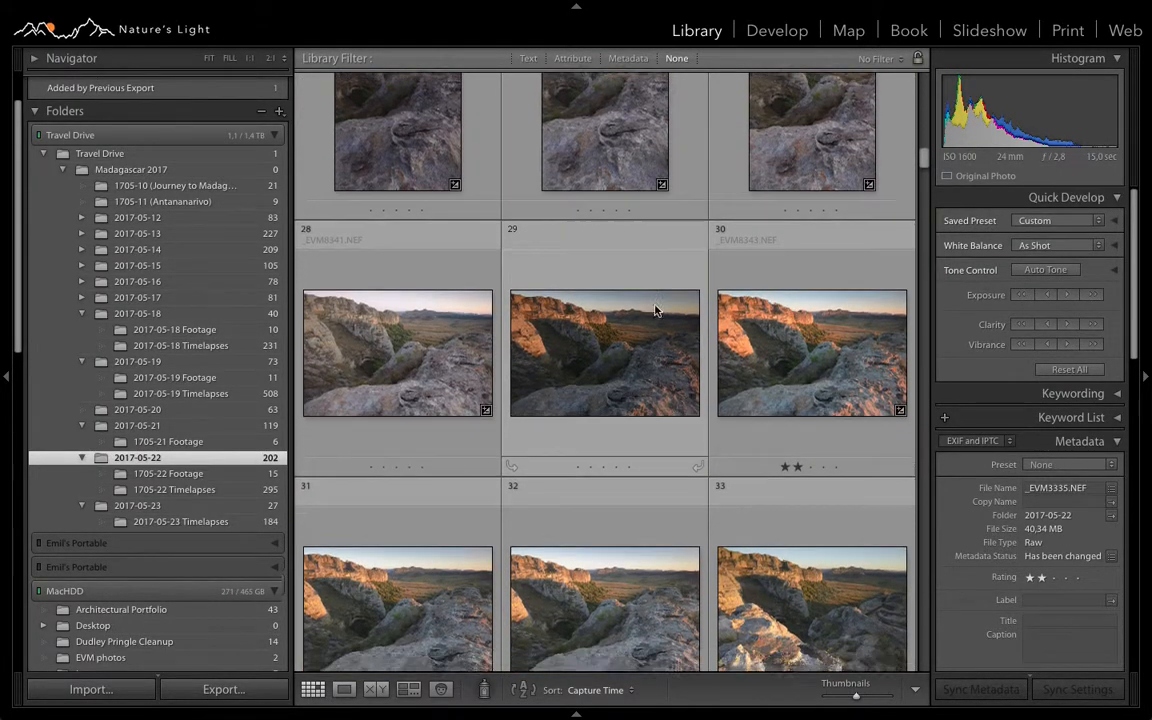
scroll(655, 310, down, 1)
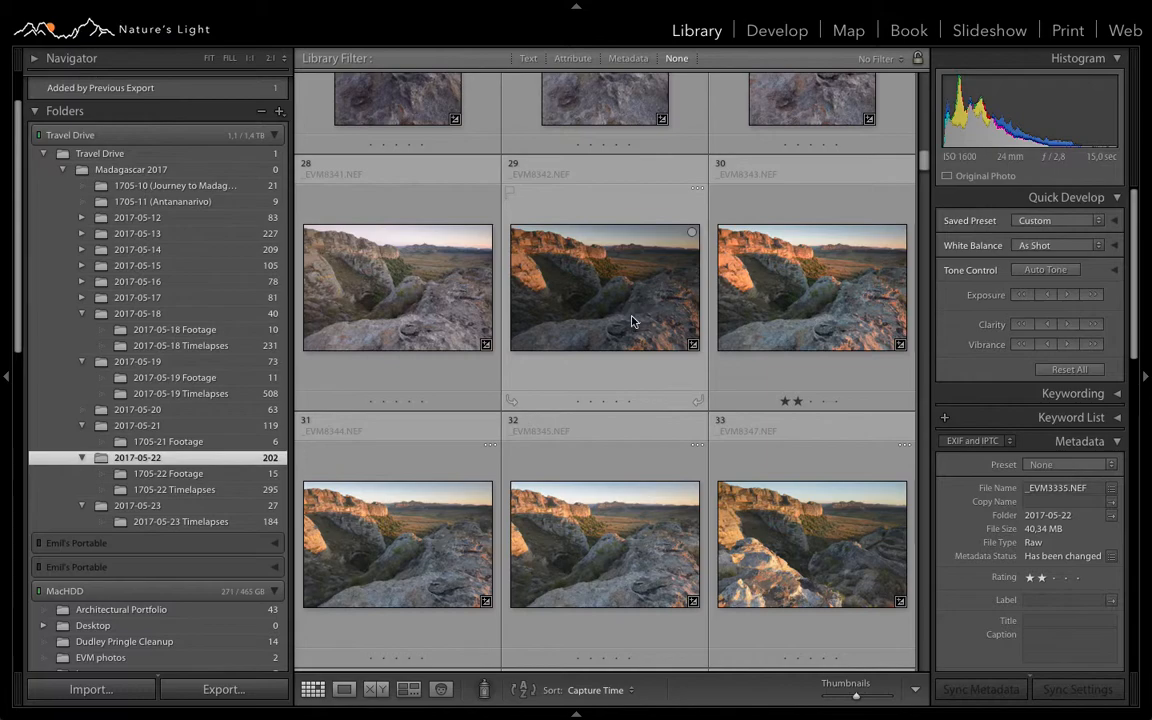
scroll(631, 321, down, 3)
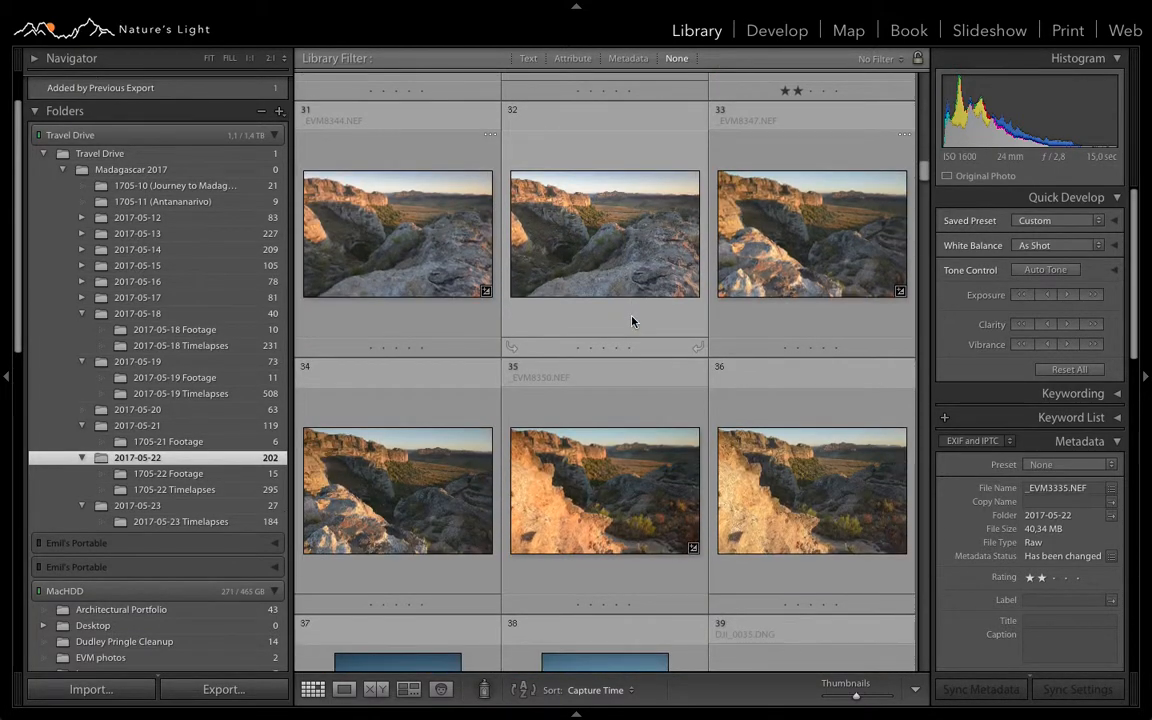
scroll(631, 321, up, 5)
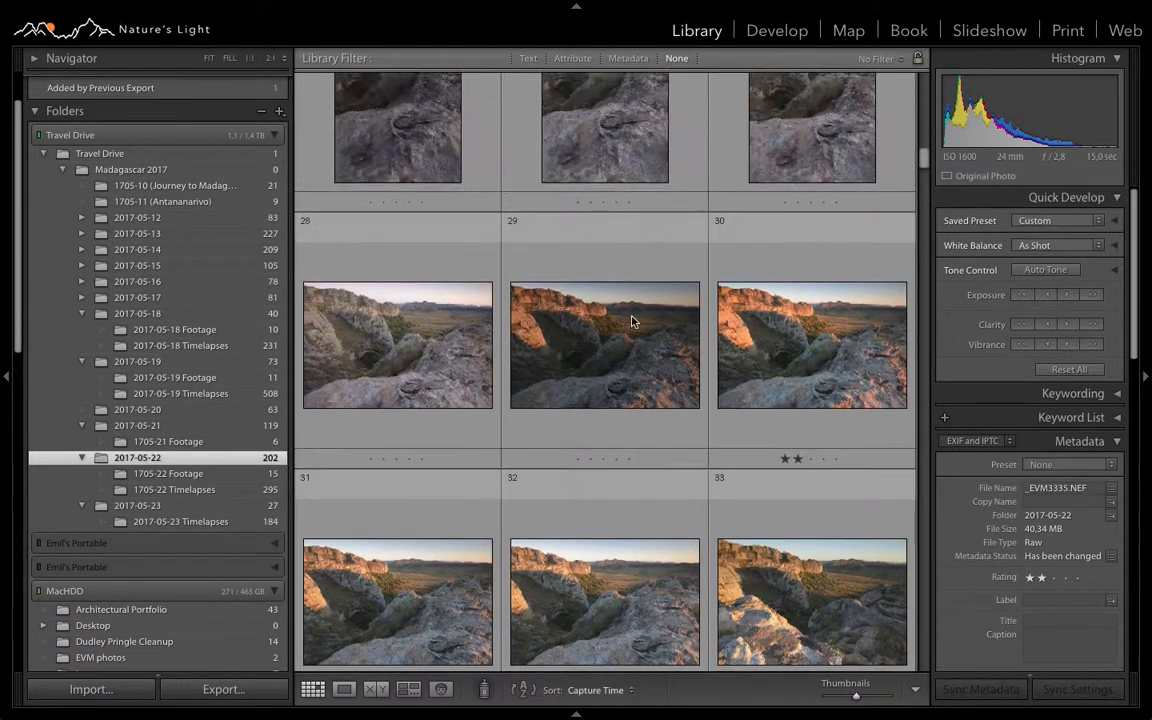
scroll(631, 321, up, 1)
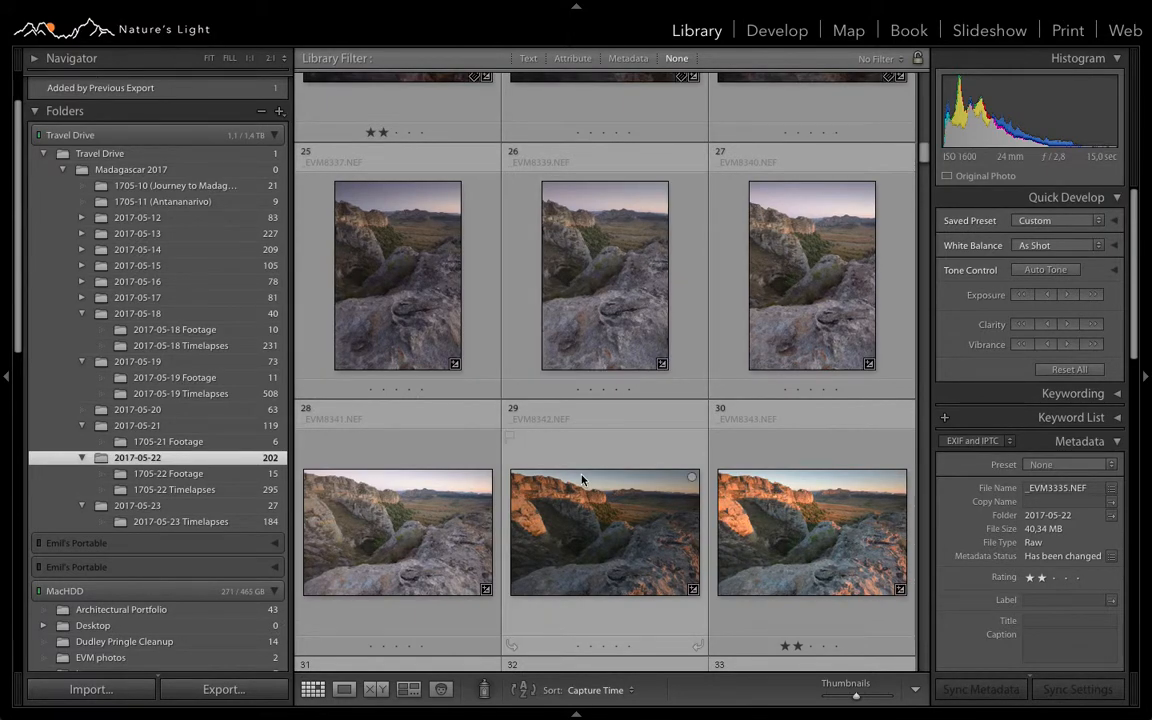
Open the 2017-05-21 folder and filter its photos by attribute to those with a star rating
click(171, 427)
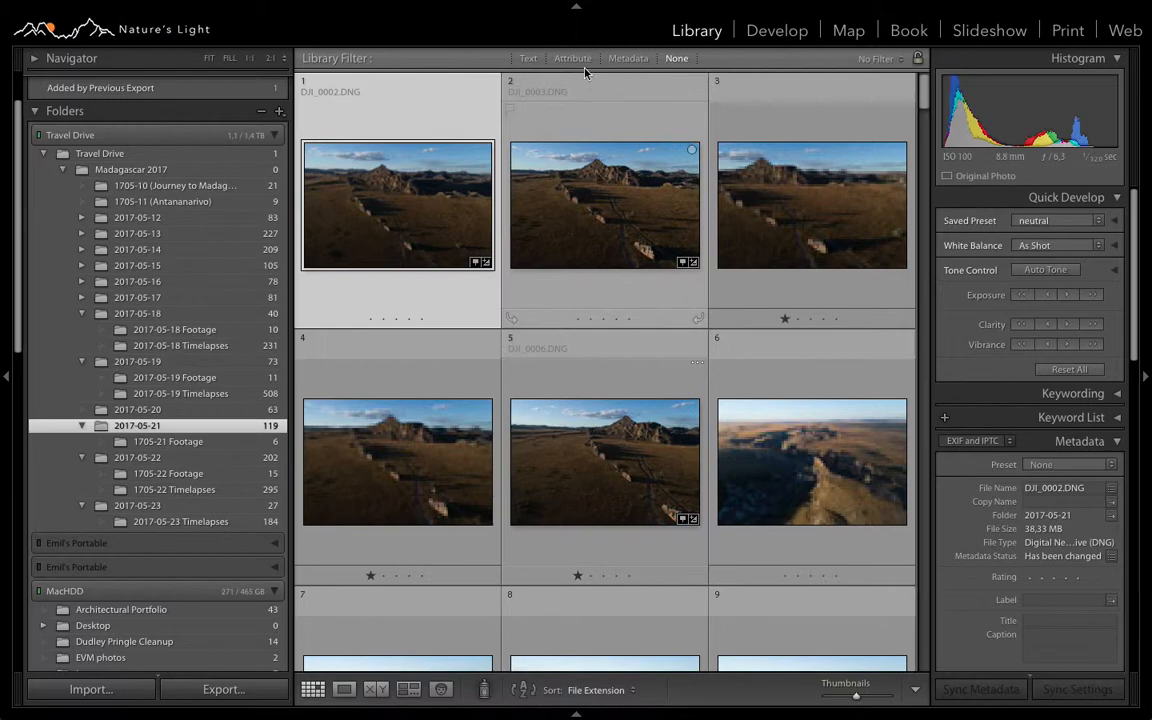
click(571, 59)
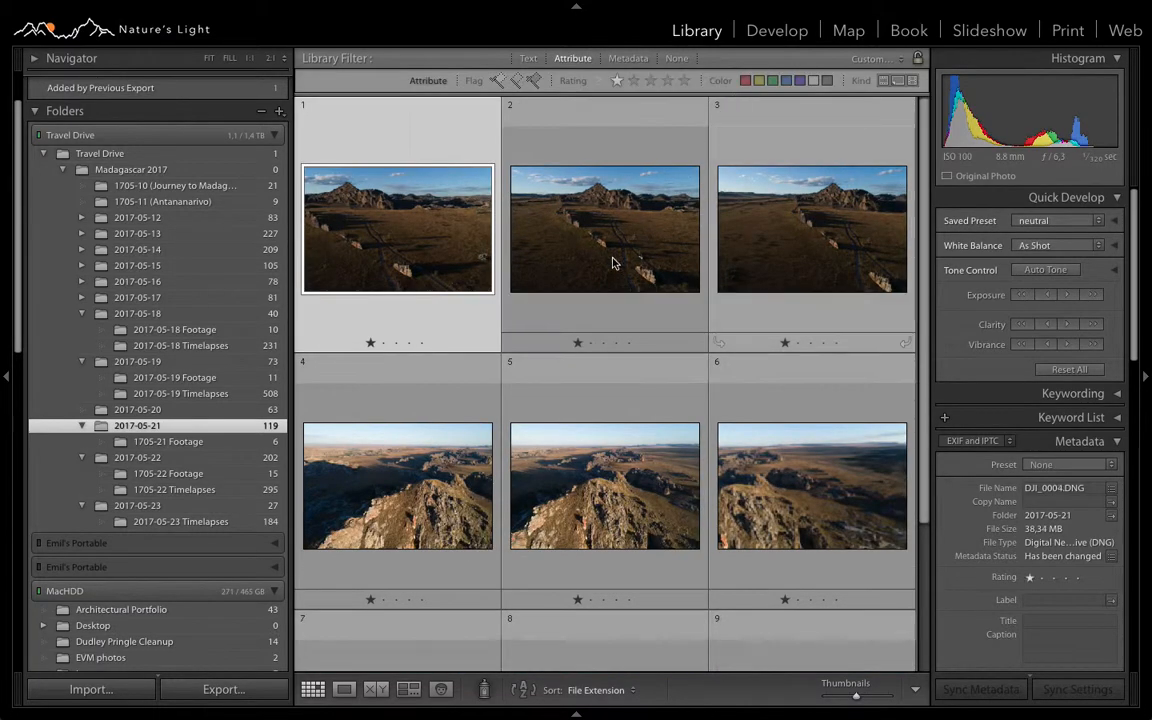
Select the three drone photos DJI_0023 to DJI_0025 and open a panorama merge preview of them
scroll(567, 447, down, 2)
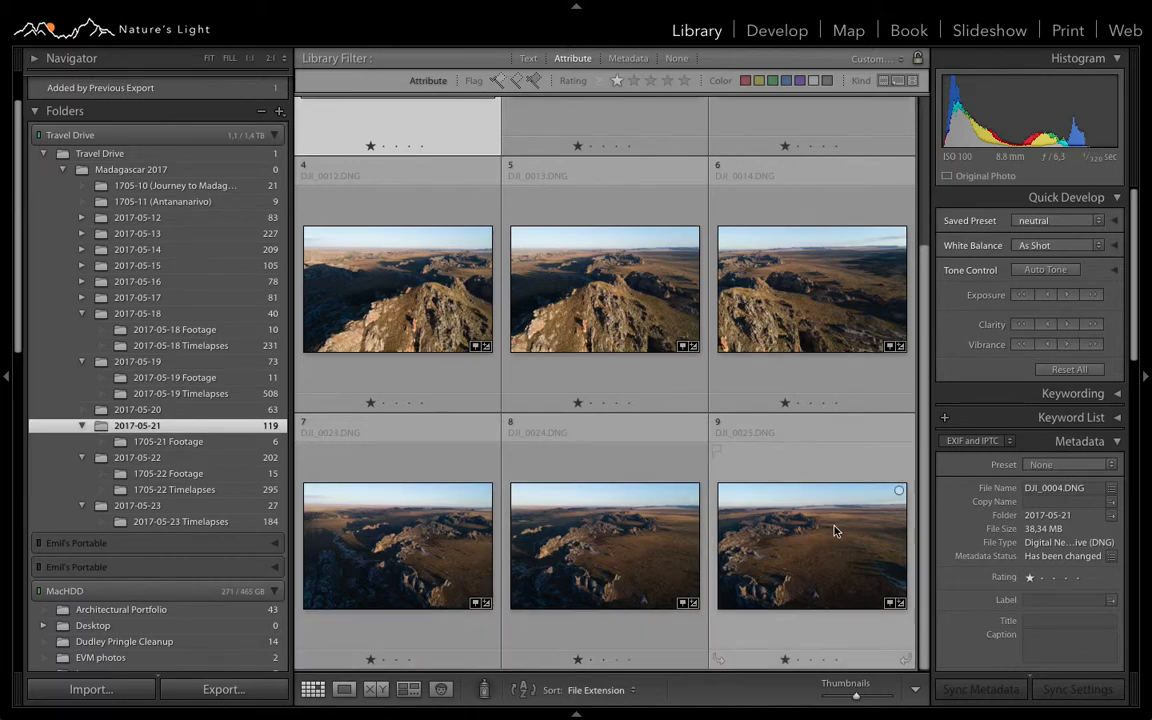
click(465, 548)
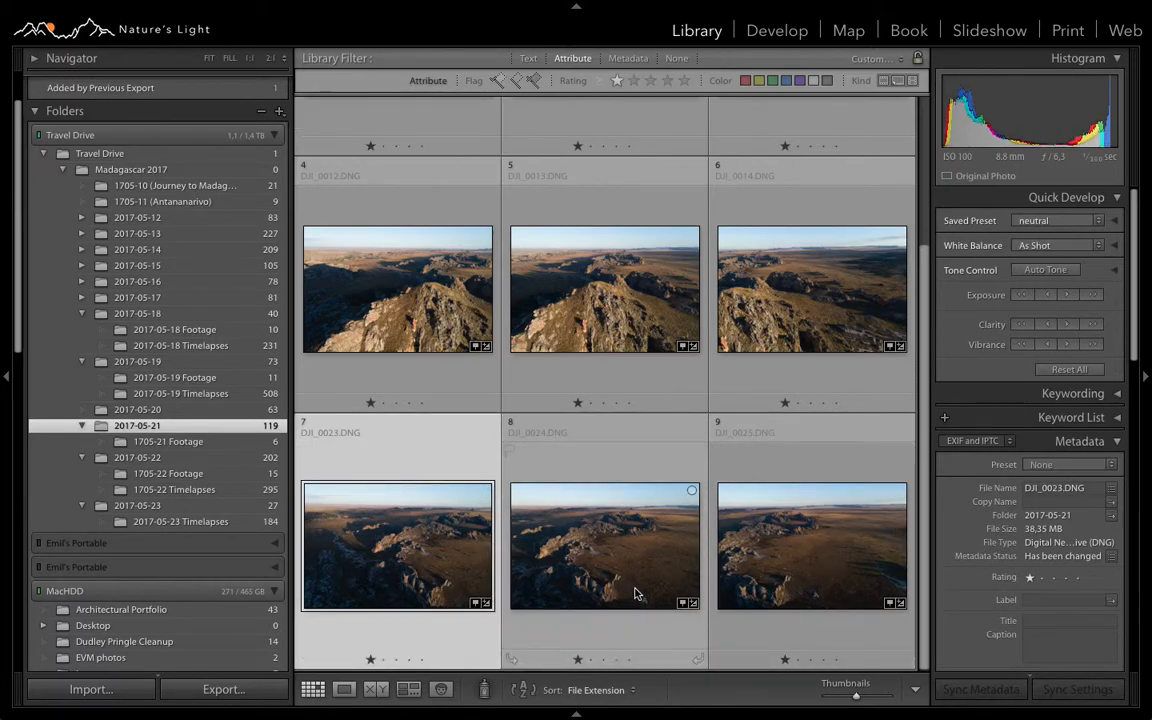
shift+click(762, 575)
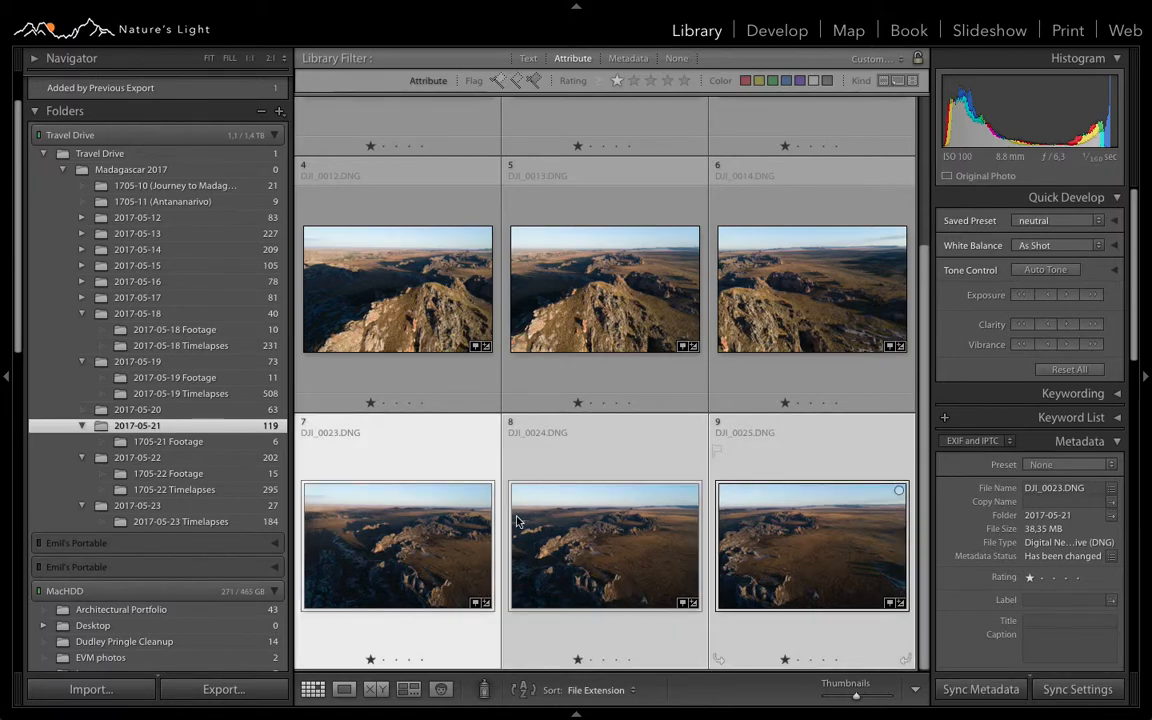
click(415, 314)
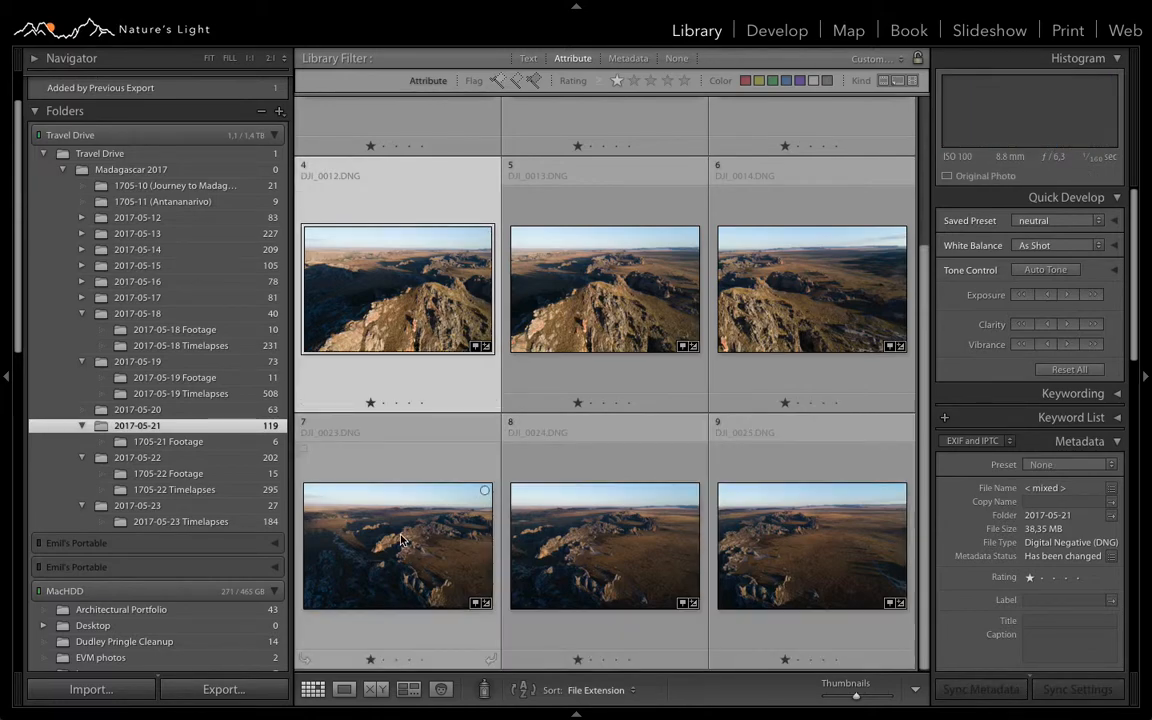
click(416, 569)
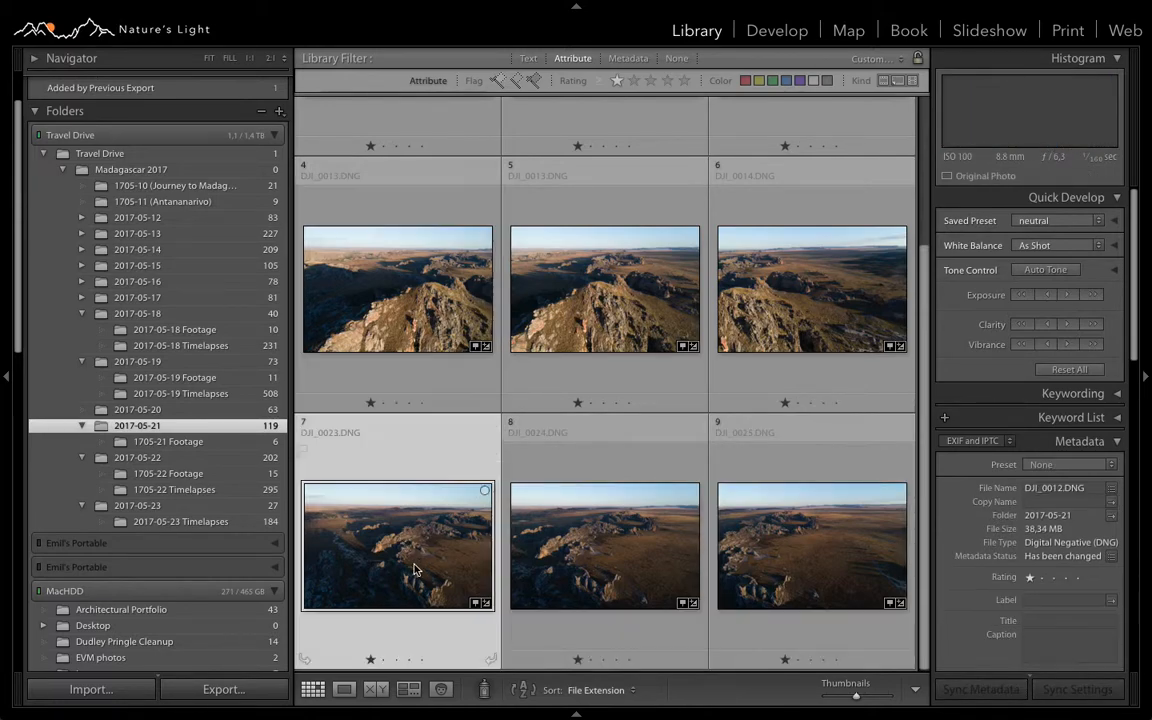
shift+click(763, 547)
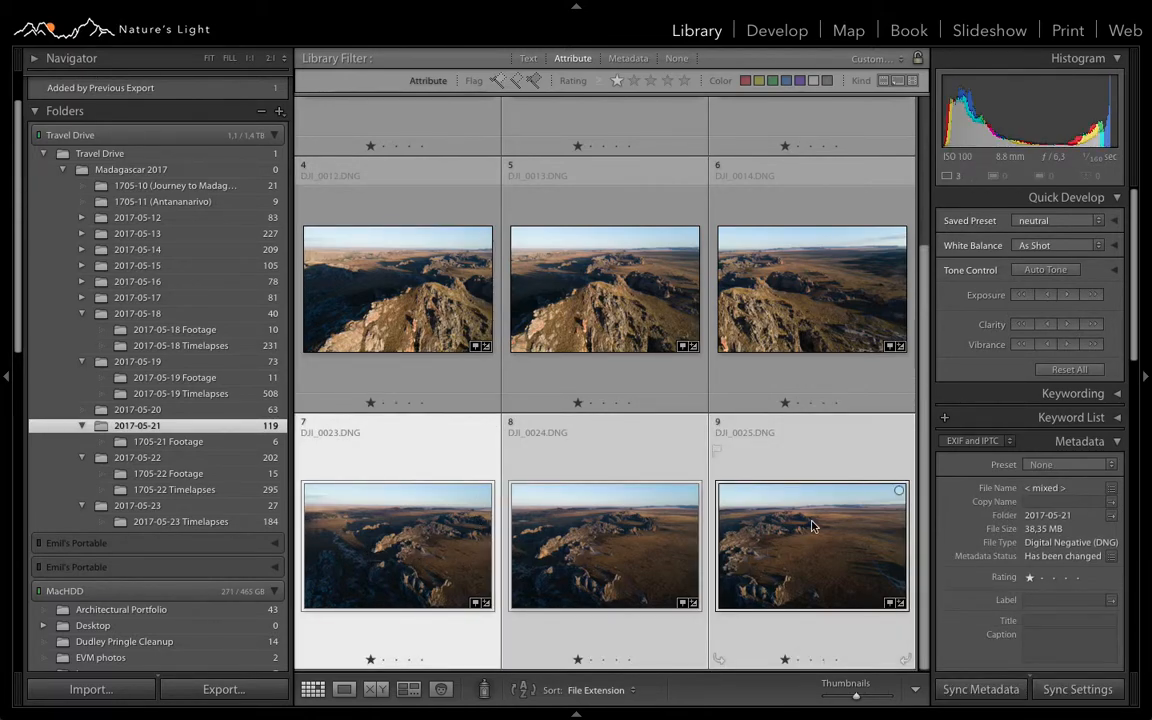
right_click(668, 540)
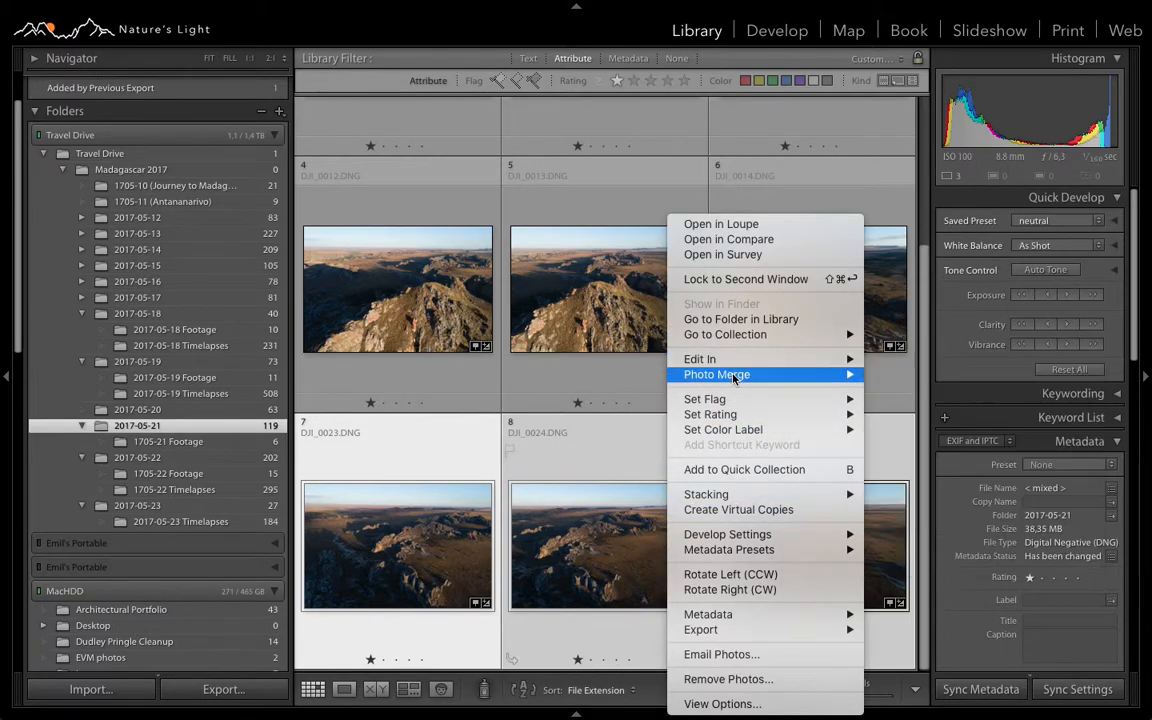
mouse_move(733, 376)
click(897, 394)
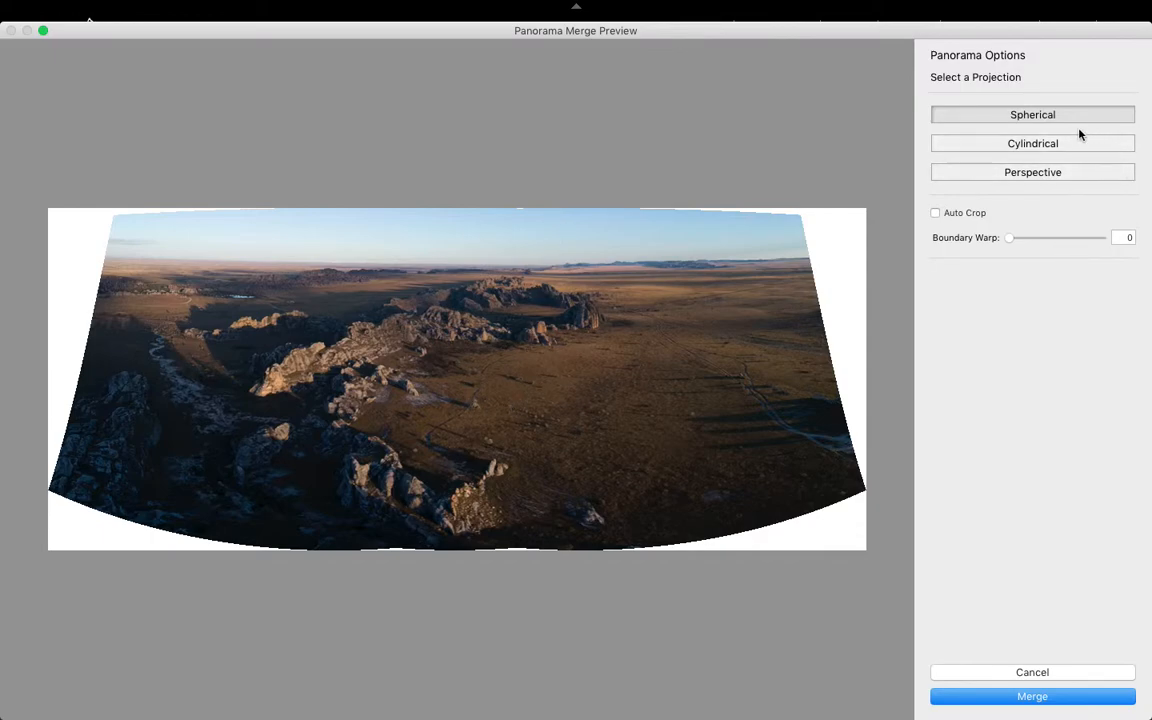
Compare the Cylindrical and Perspective projections of the panorama with Spherical, and return to Spherical
click(1043, 146)
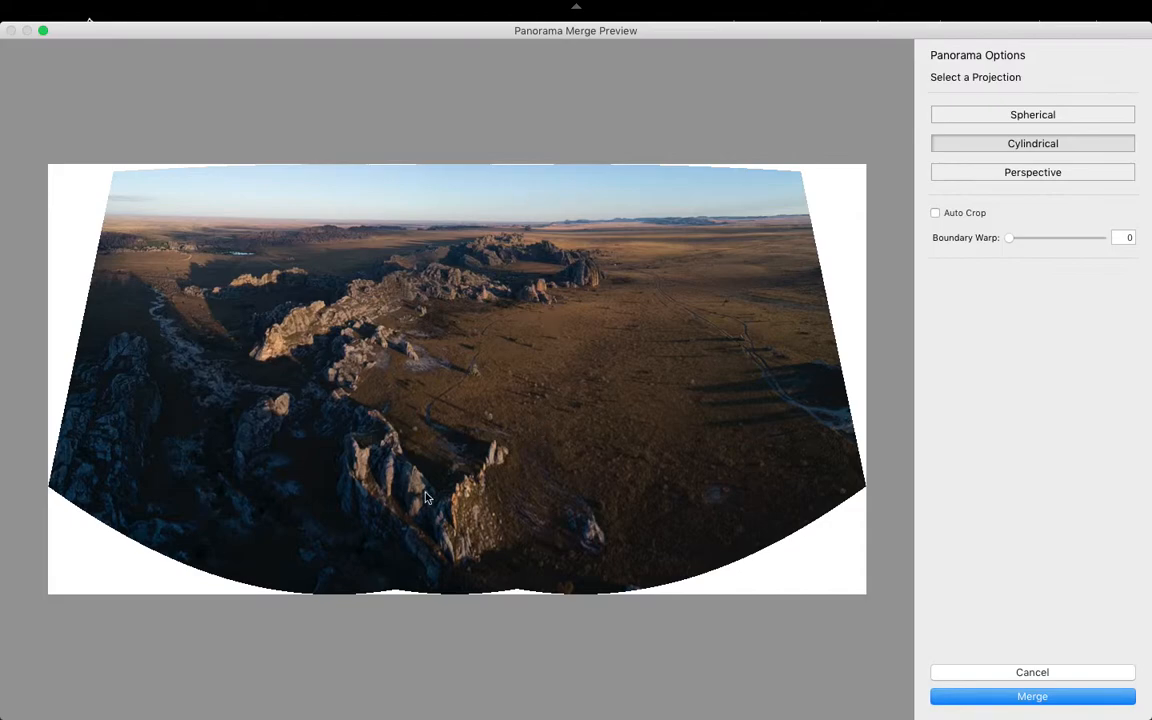
click(1015, 117)
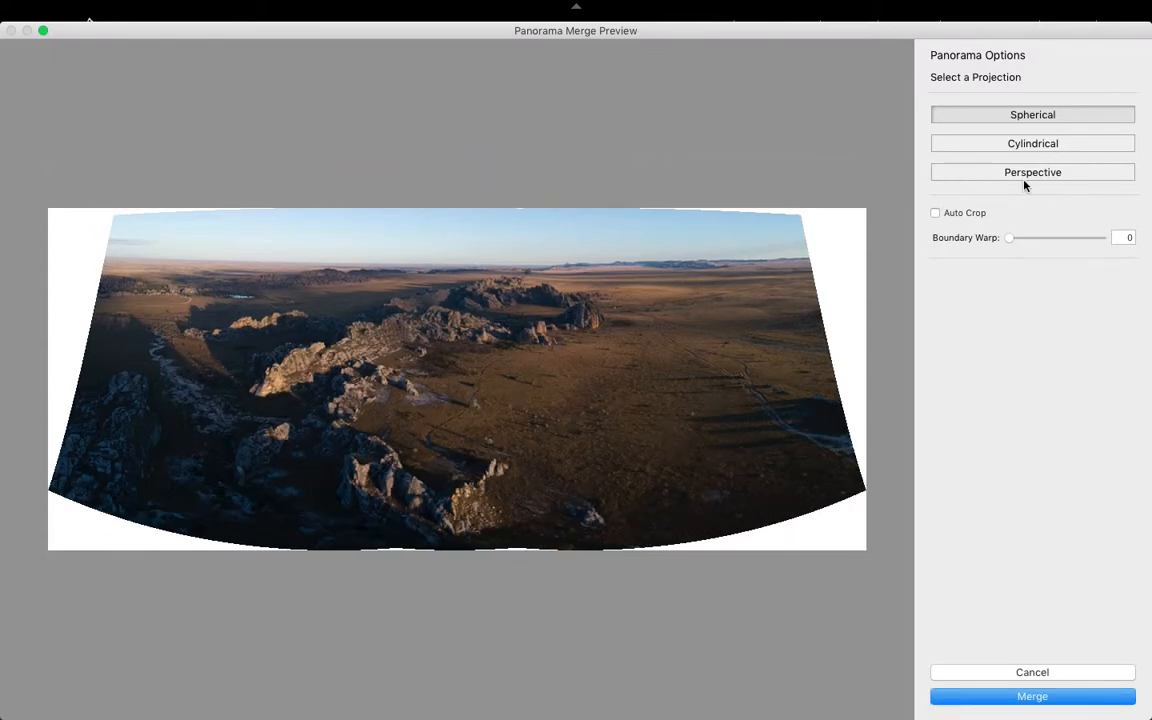
click(1024, 180)
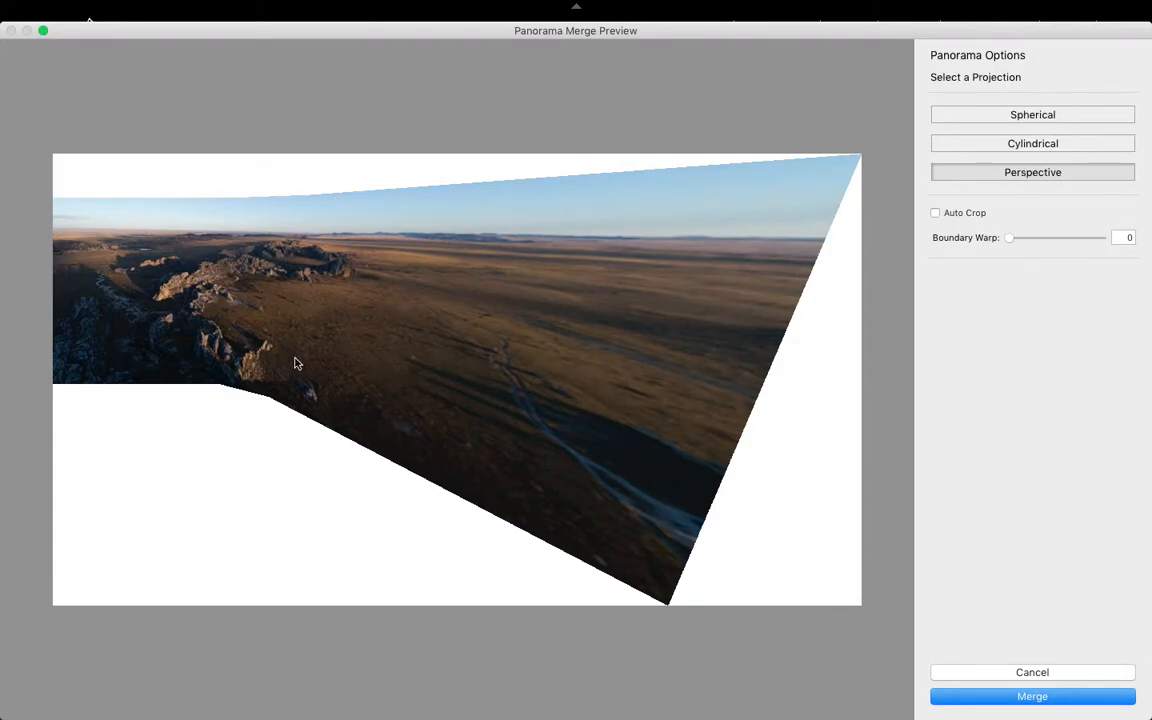
click(981, 121)
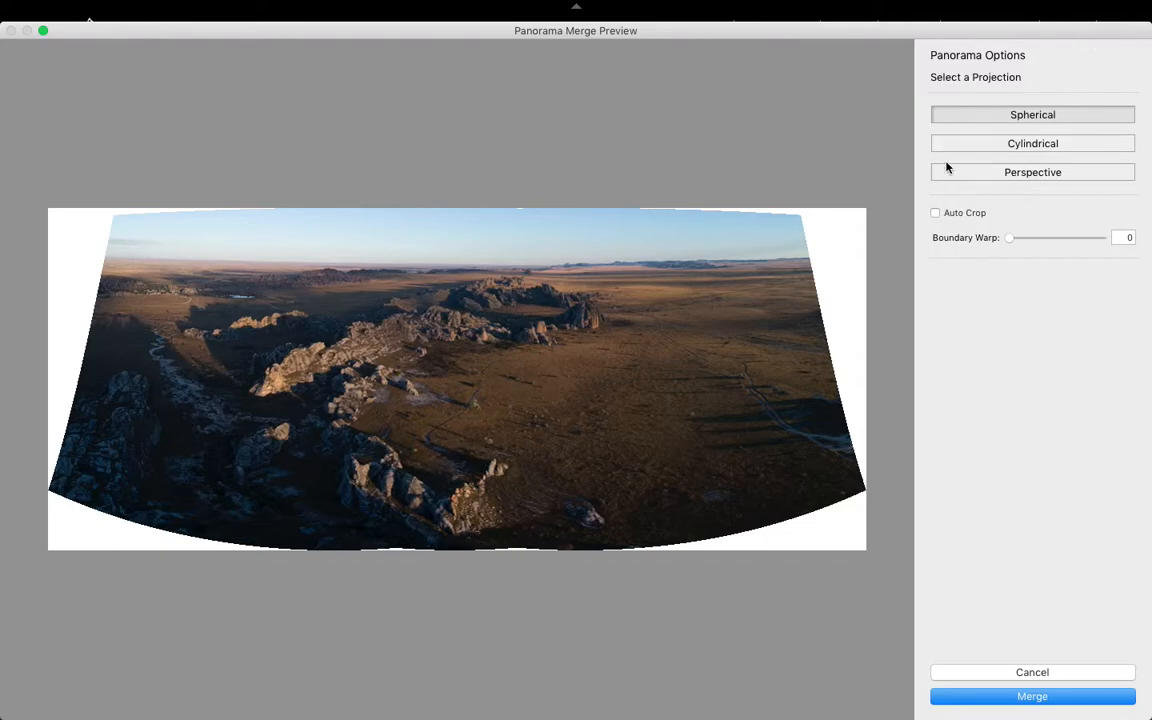
Try a Boundary Warp of 100 and Auto Crop on the panorama, and cancel the merge
drag(1006, 238, 1113, 261)
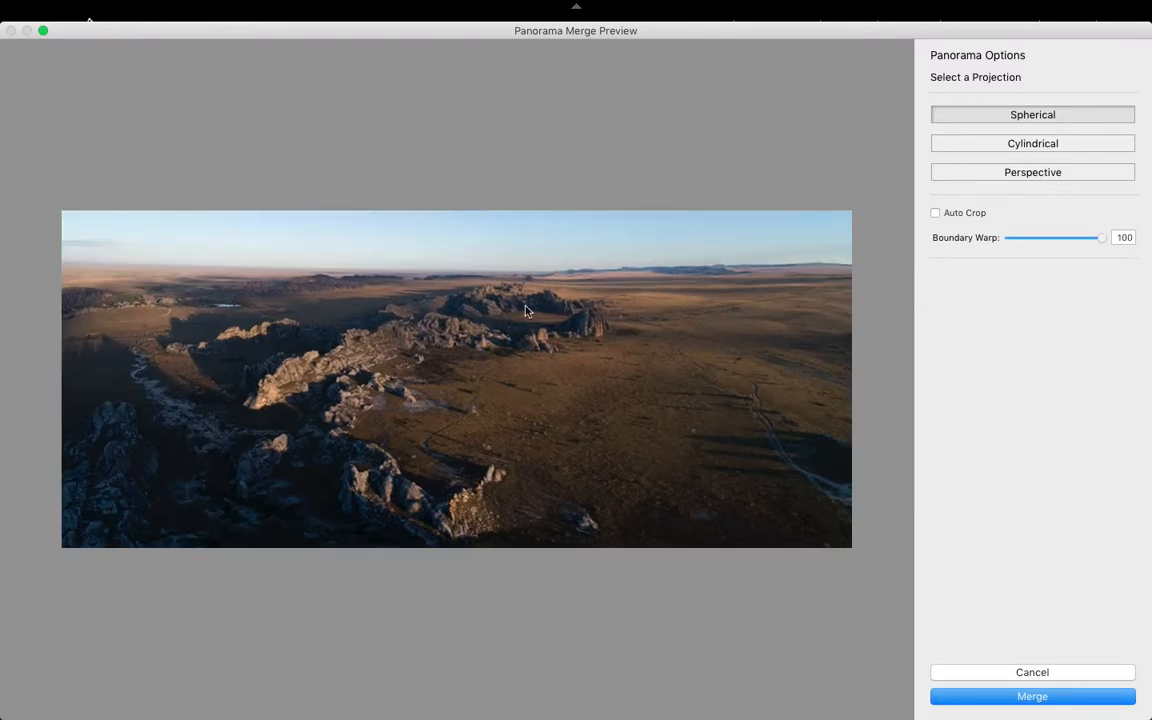
mouse_move(1103, 247)
mouse_down()
mouse_move(1002, 246)
mouse_move(962, 231)
mouse_move(1111, 240)
mouse_up()
click(935, 214)
click(1014, 673)
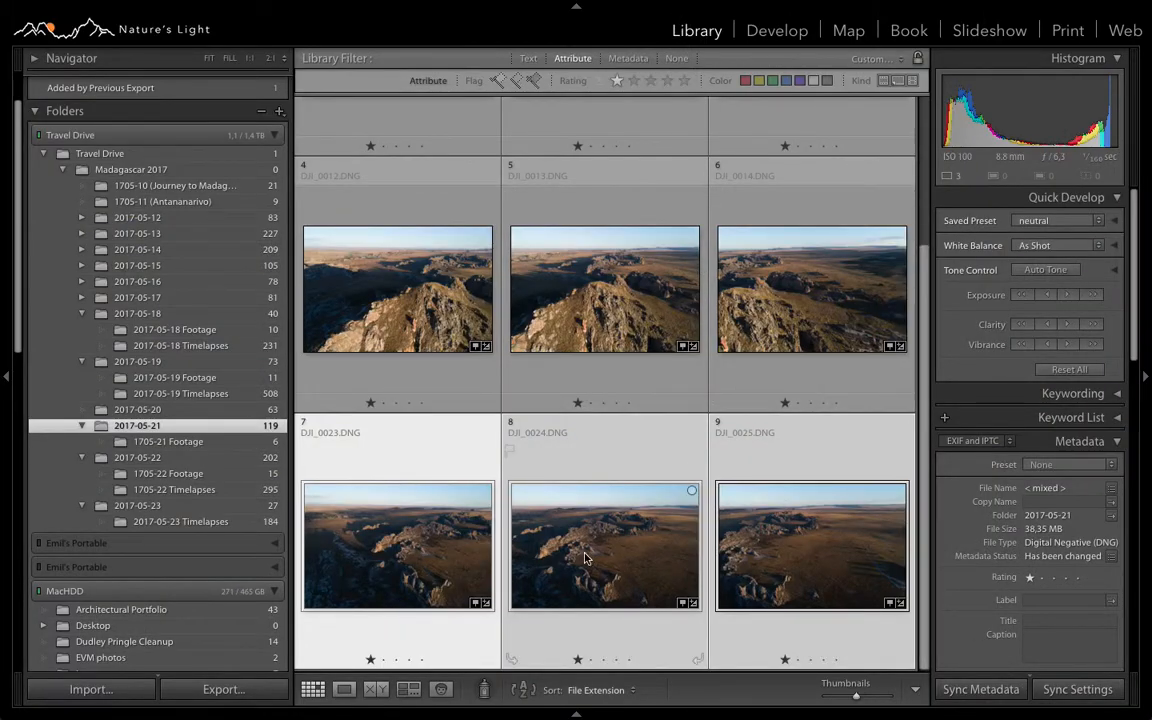
Select only the DJI_0023 photo and open it in the Develop module
click(392, 488)
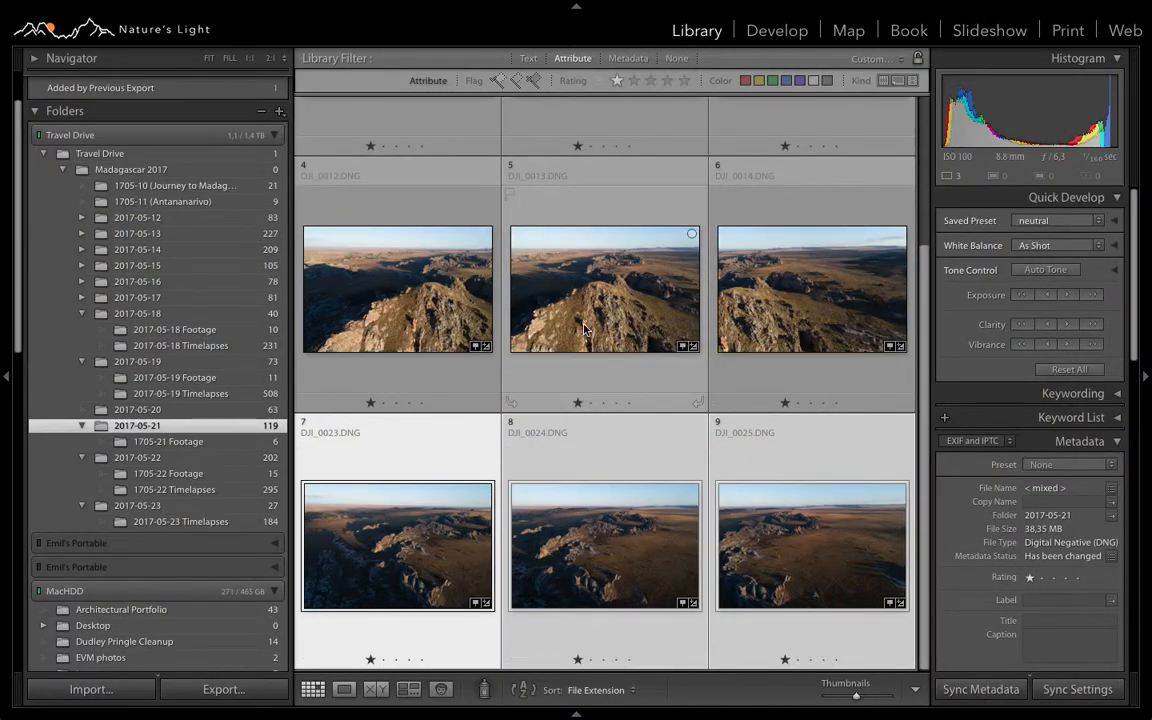
click(430, 519)
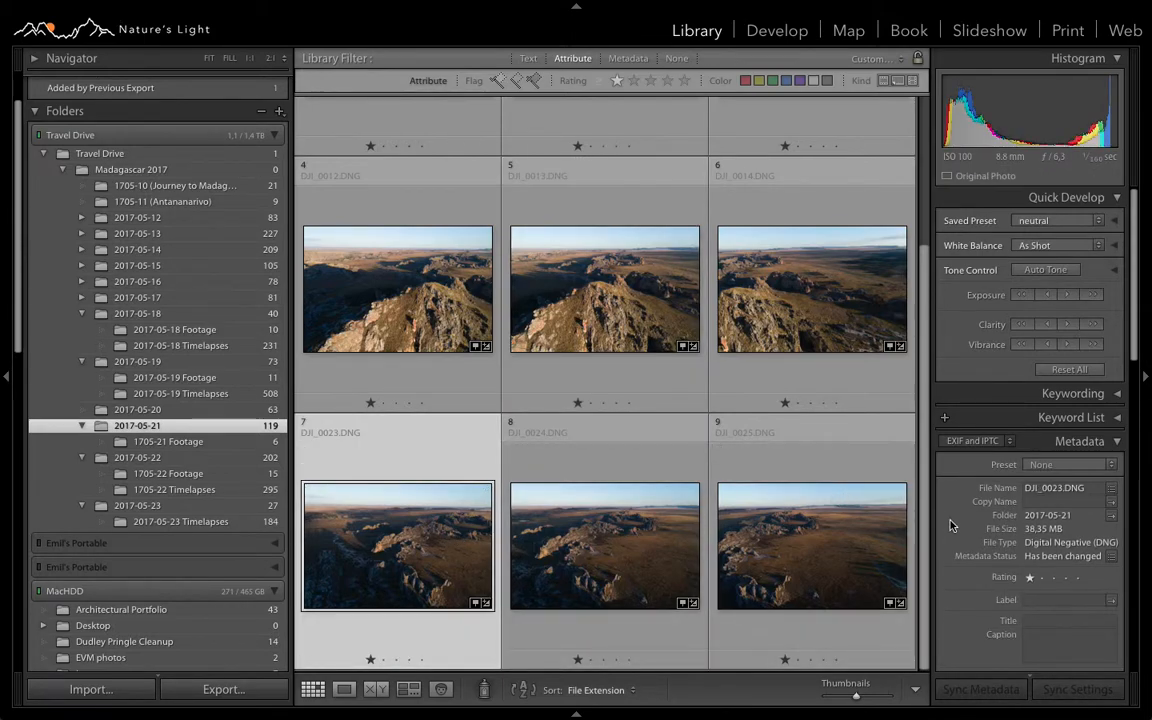
key(d)
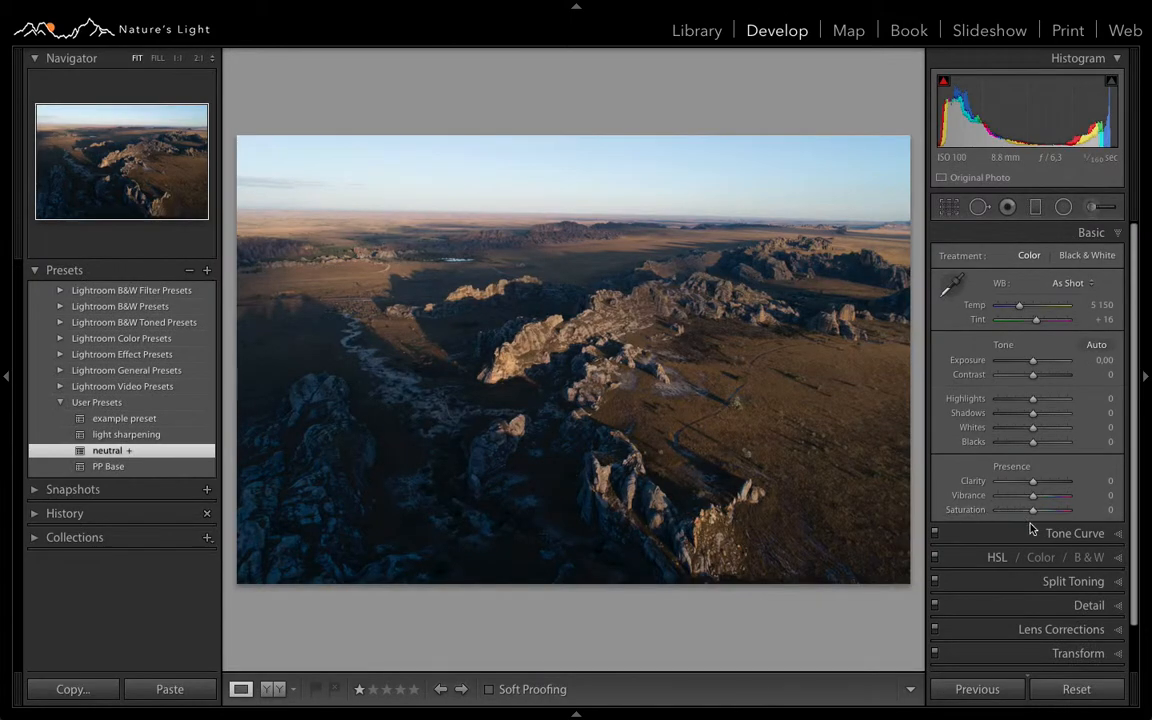
Turn on chromatic aberration removal and lens profile corrections for the DJI_0023 photo, with DJI as the lens profile make
scroll(1032, 528, down, 1)
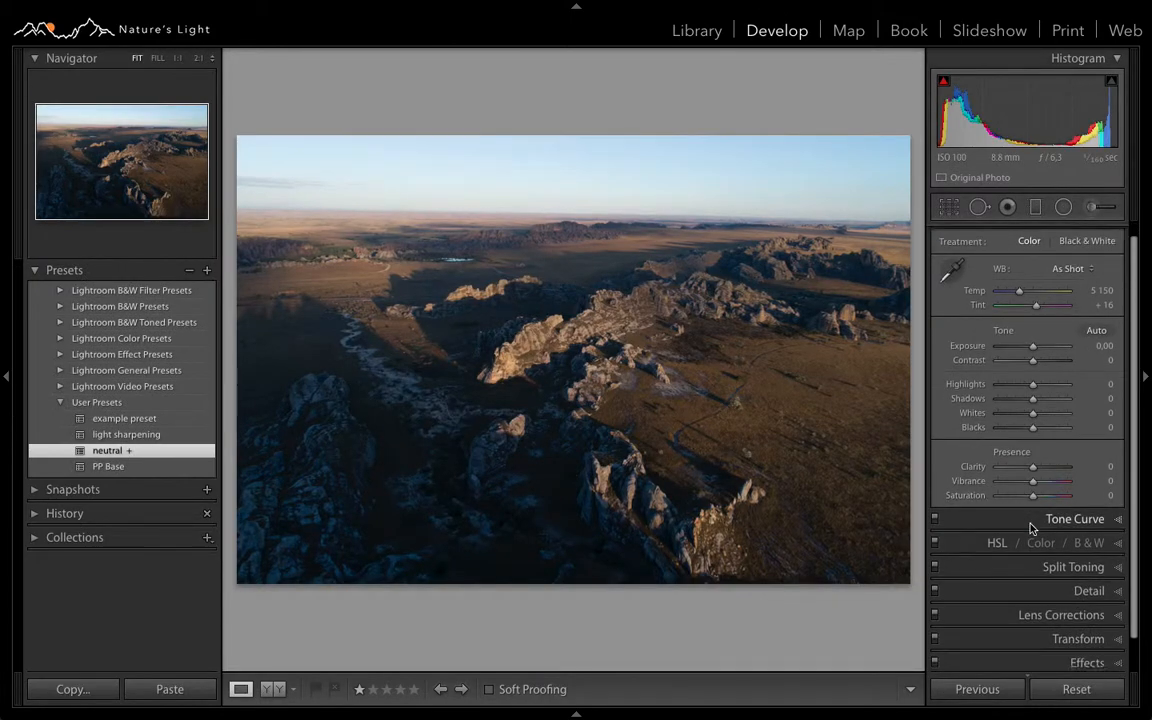
click(1040, 614)
click(944, 384)
click(944, 399)
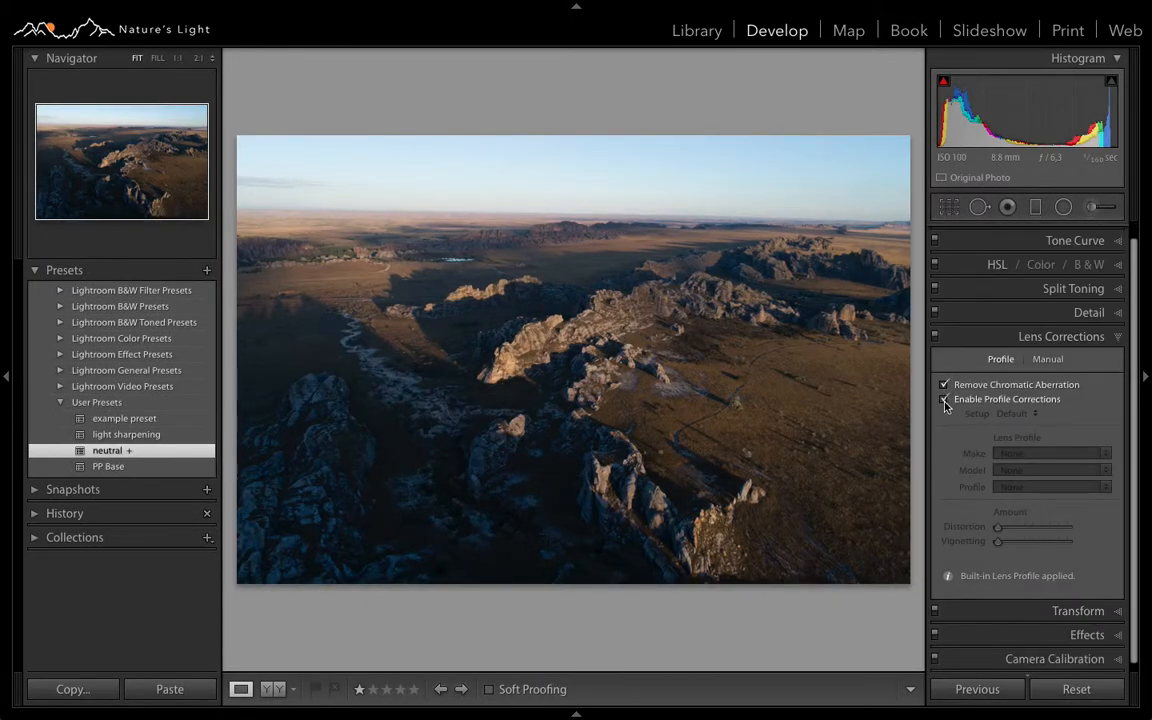
click(1023, 453)
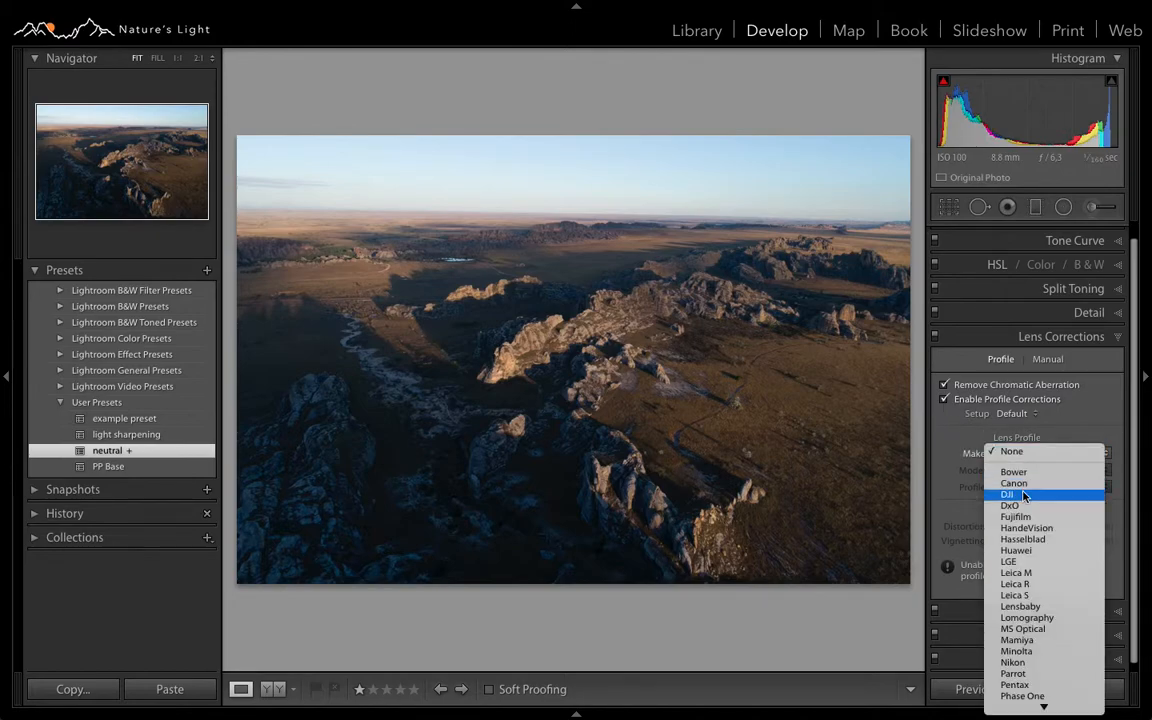
click(1023, 495)
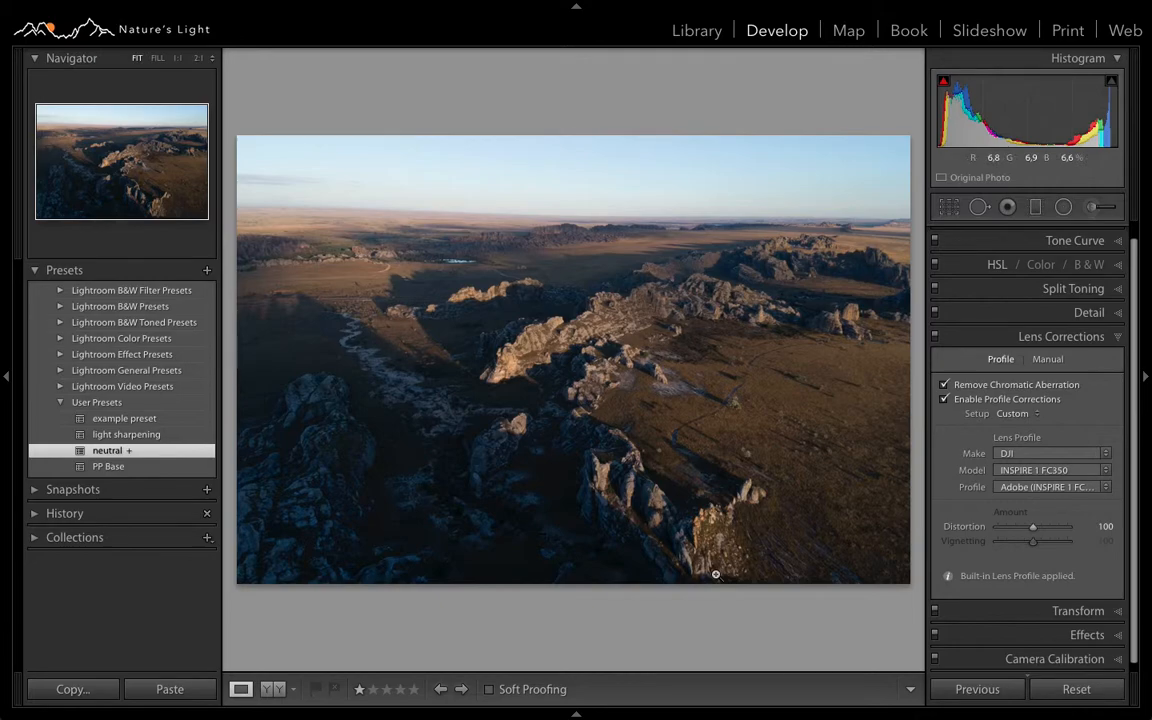
Return to the Library grid and synchronize the develop settings of DJI_0023 across the photos DJI_0023 to DJI_0025
key(g)
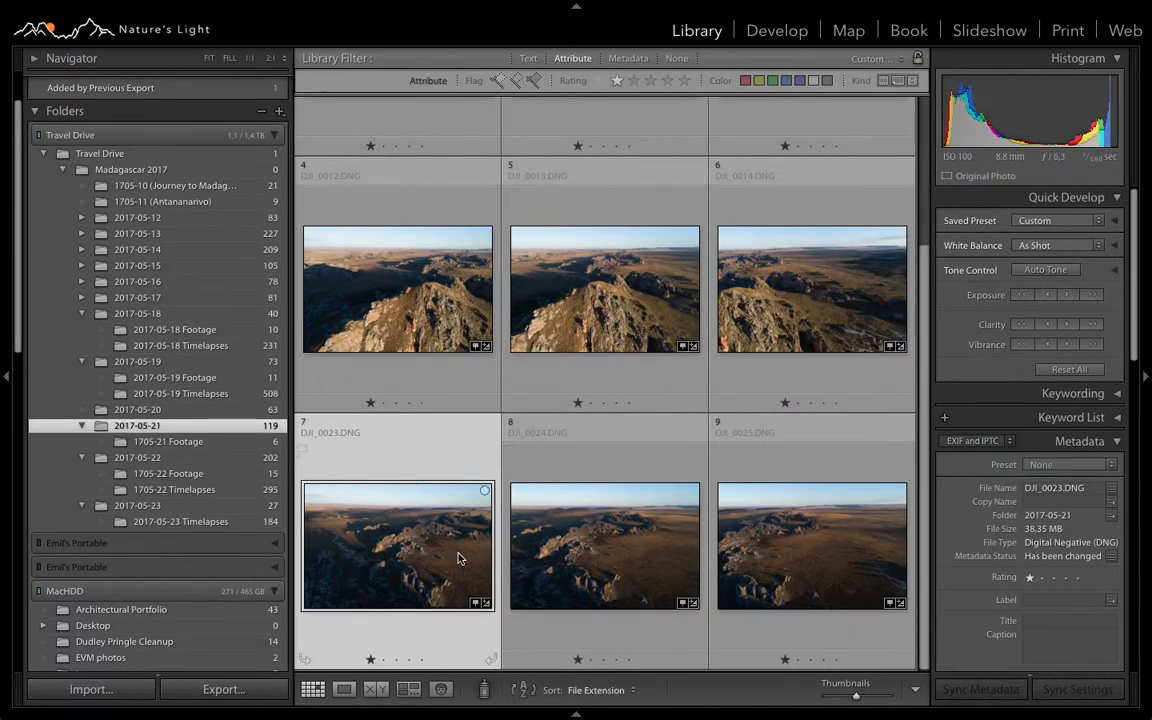
shift+click(847, 556)
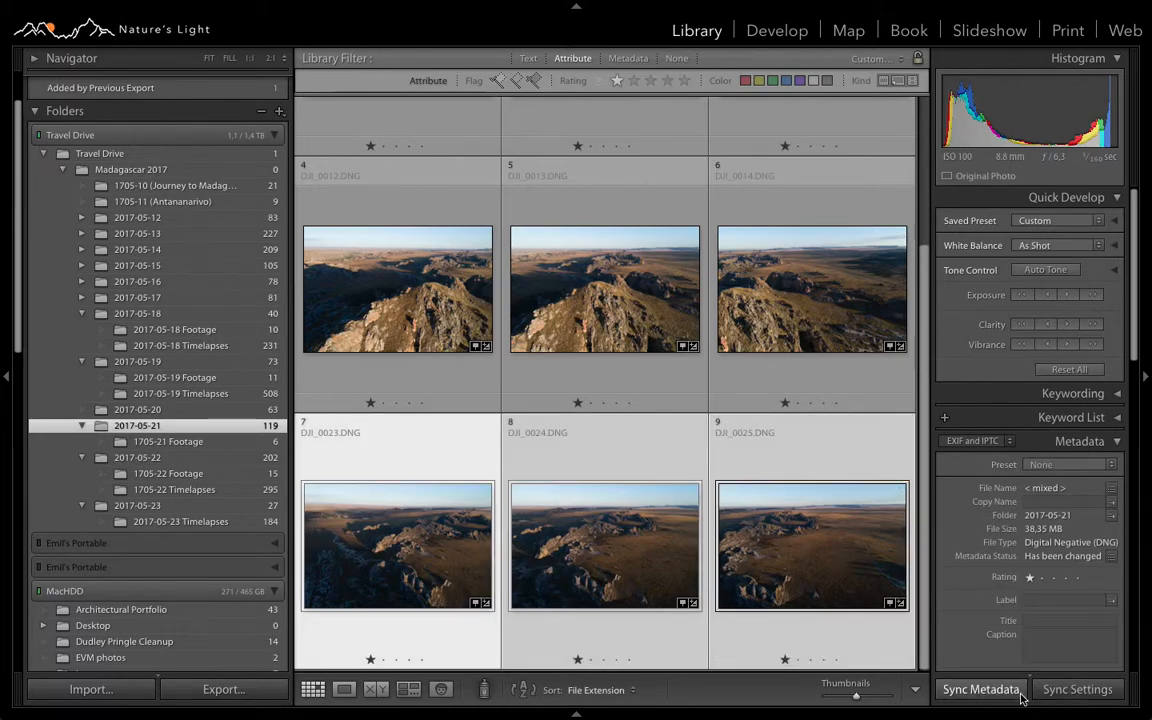
click(1075, 689)
click(820, 364)
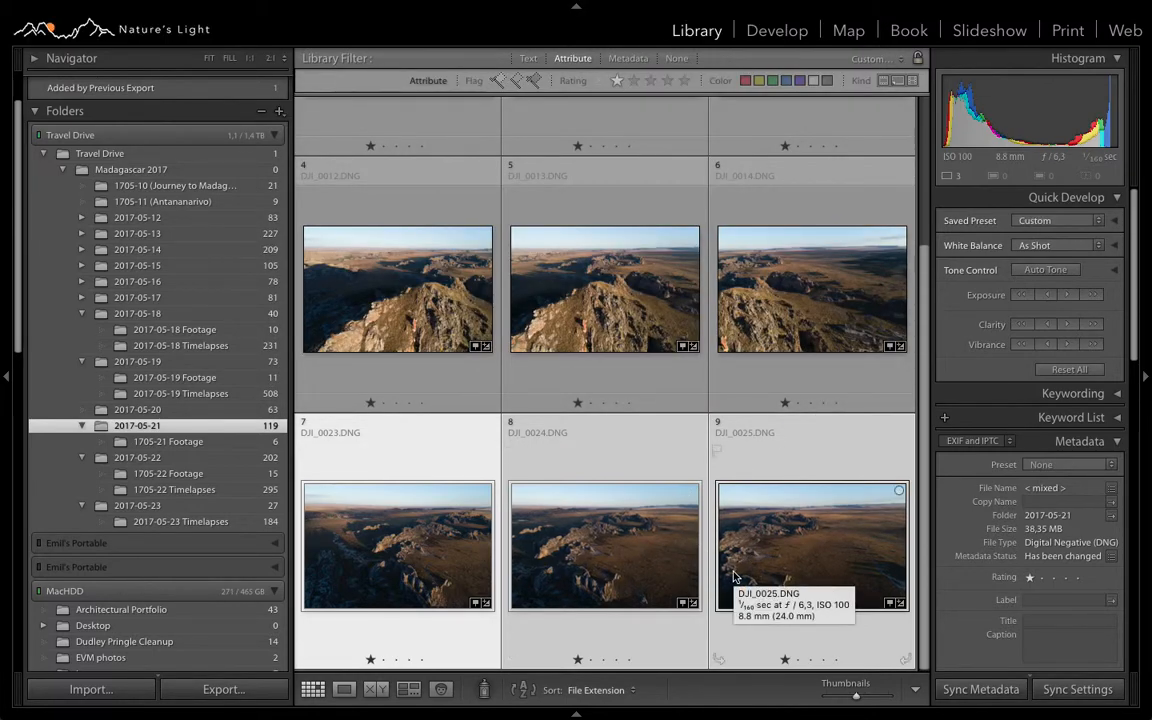
Merge the three selected photos into a Spherical panorama with Auto Crop off and Boundary Warp at 100
right_click(642, 543)
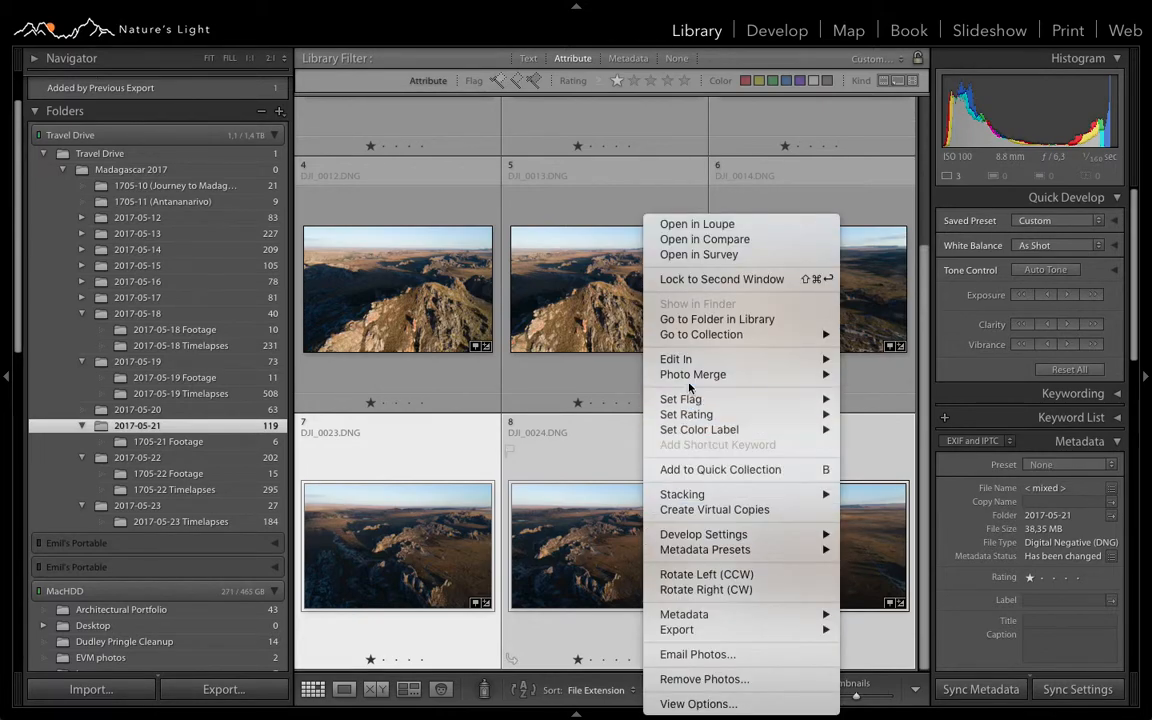
mouse_move(690, 374)
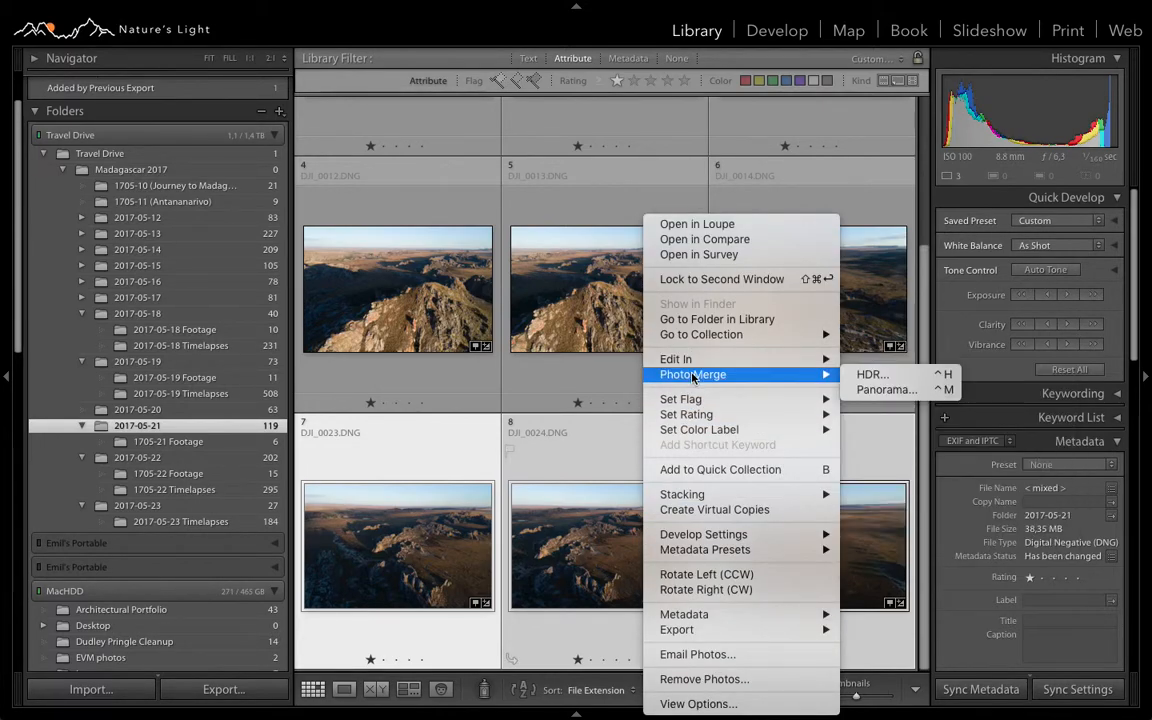
click(890, 390)
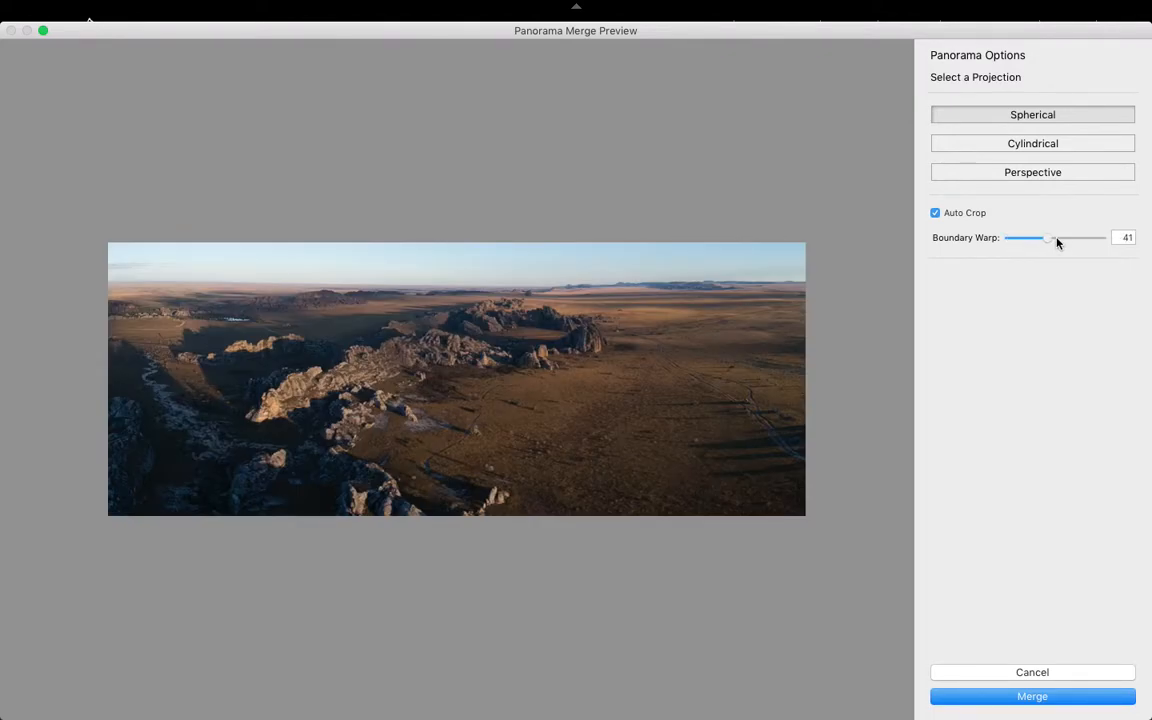
drag(1054, 241, 1063, 241)
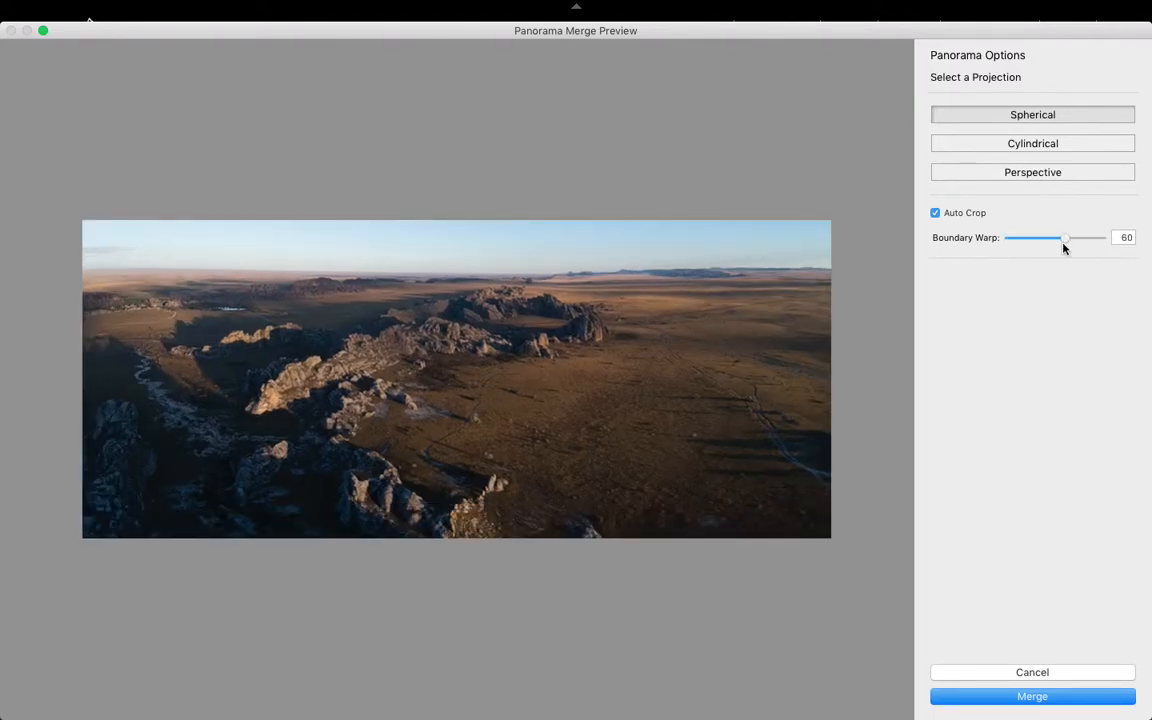
click(934, 213)
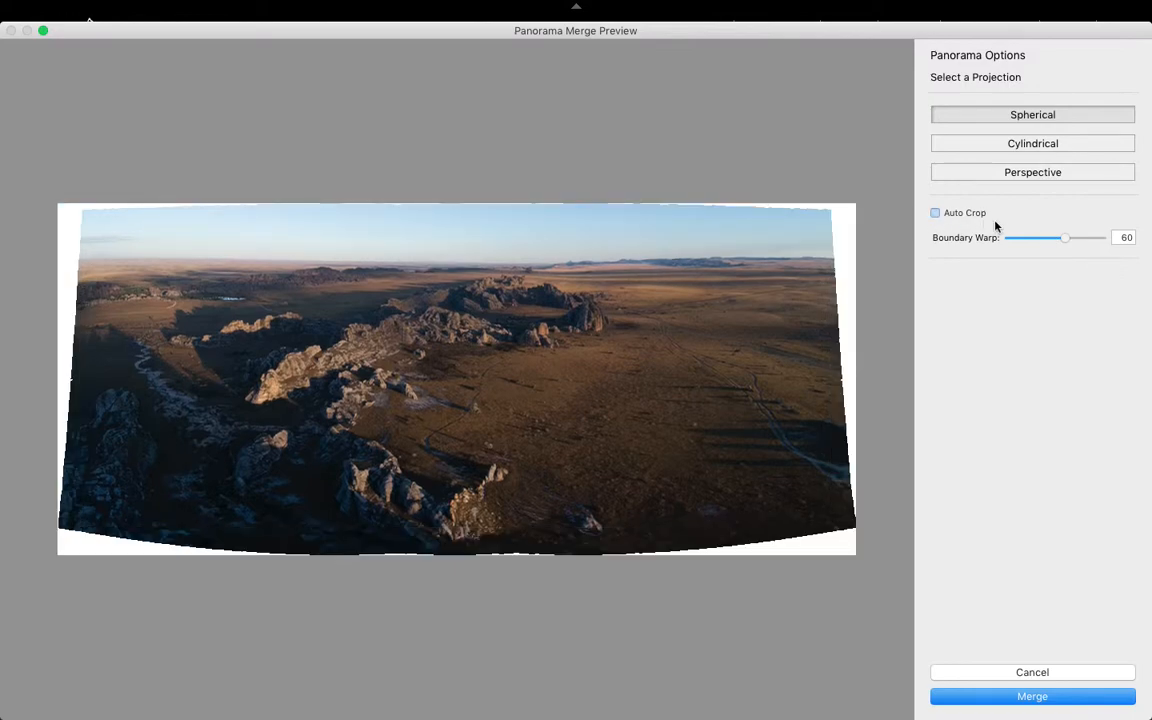
drag(1063, 241, 1148, 237)
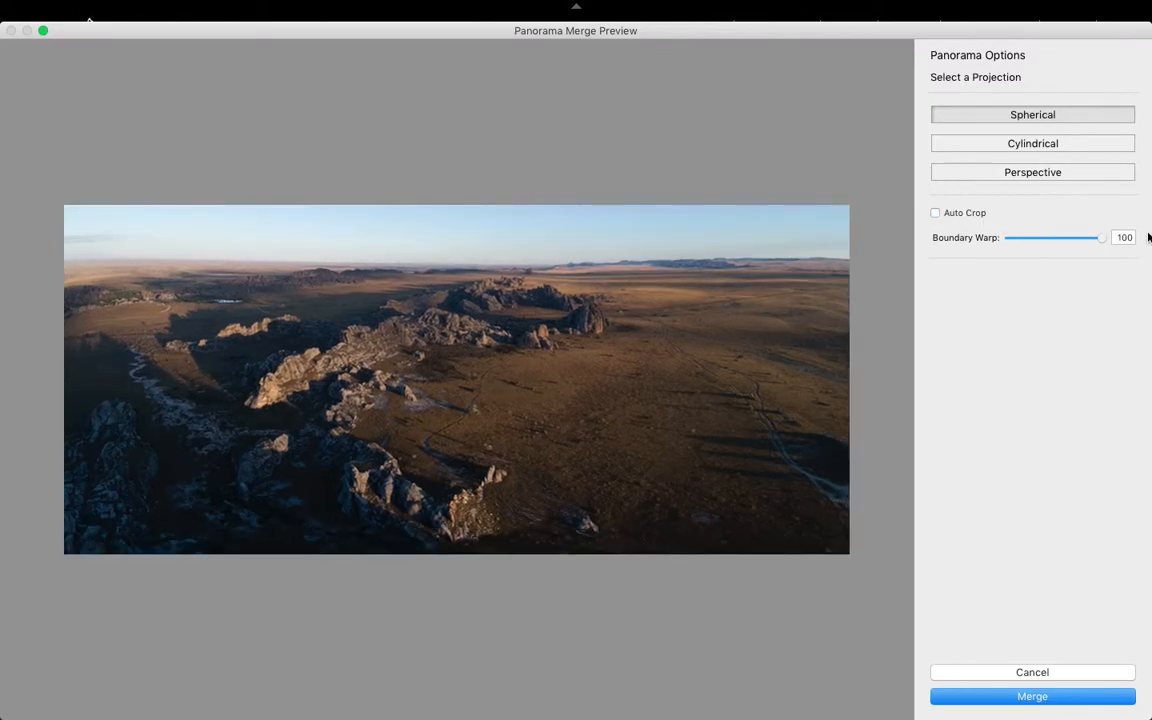
click(1073, 699)
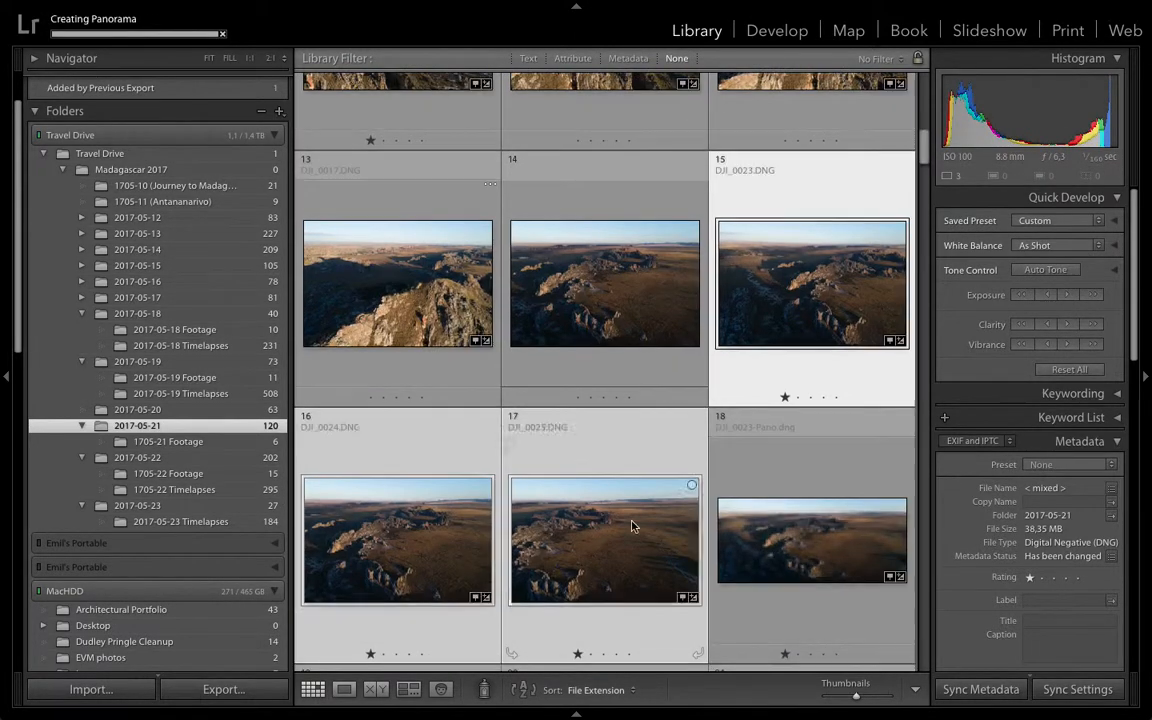
Open the merged DJI_0023-Pano photo in the Develop module and turn off Remove Chromatic Aberration
click(830, 555)
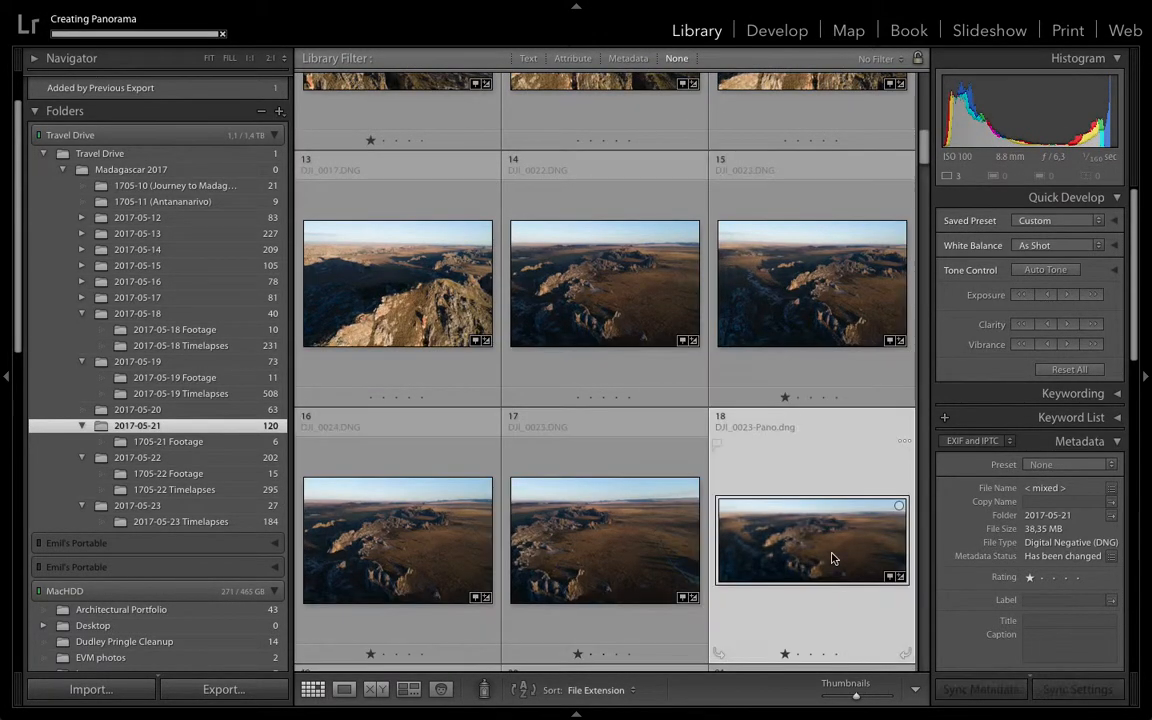
key(d)
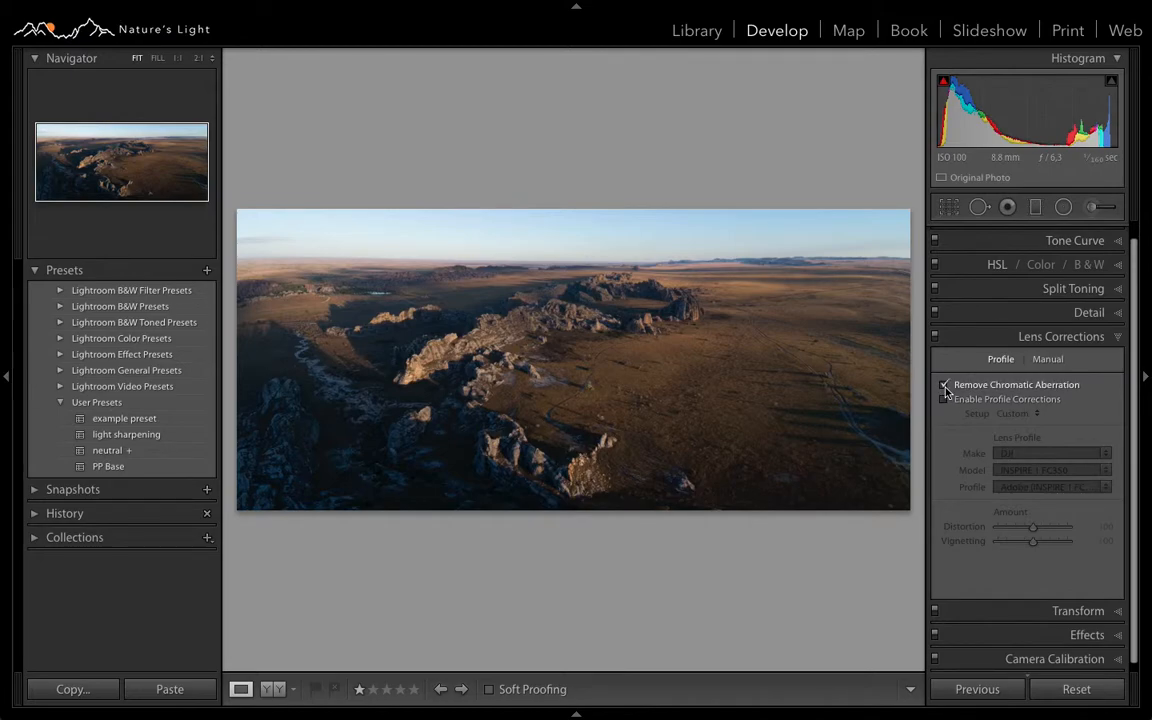
scroll(1041, 373, up, 1)
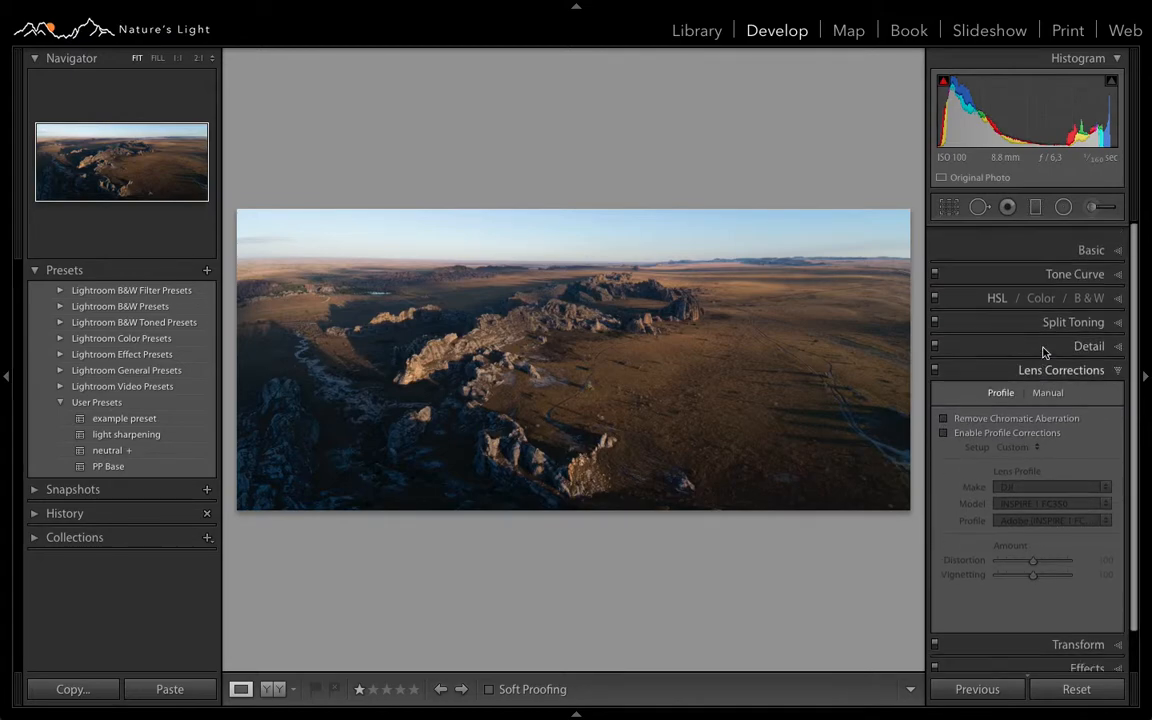
Set the panorama's Highlights to -26, Shadows to +31, Clarity to +1 and Vibrance to +51
click(1072, 240)
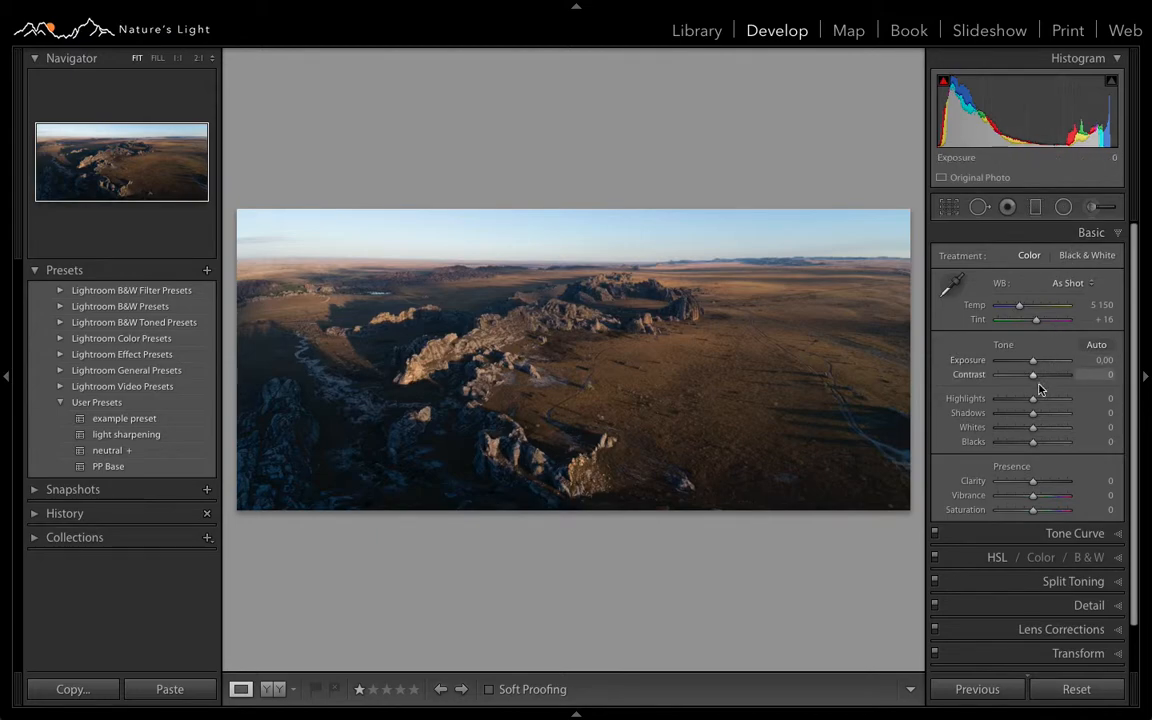
mouse_move(1033, 398)
mouse_down()
mouse_move(1013, 400)
mouse_move(1056, 415)
mouse_move(1043, 414)
mouse_up()
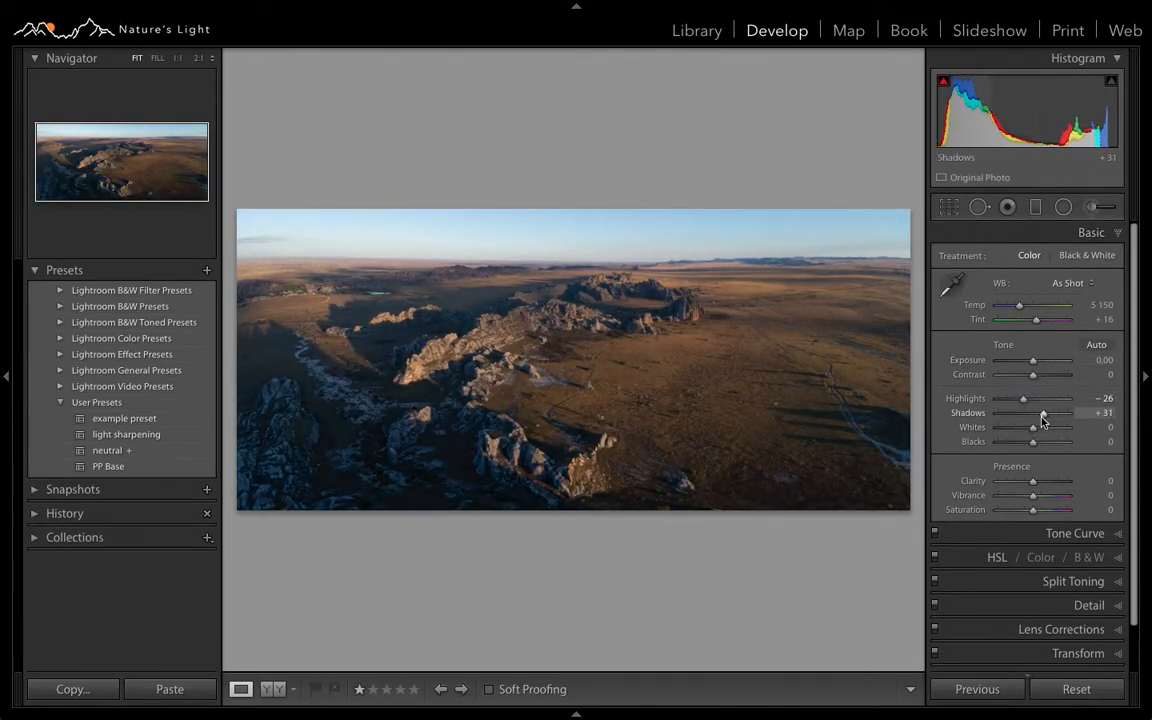
drag(1033, 481, 1050, 499)
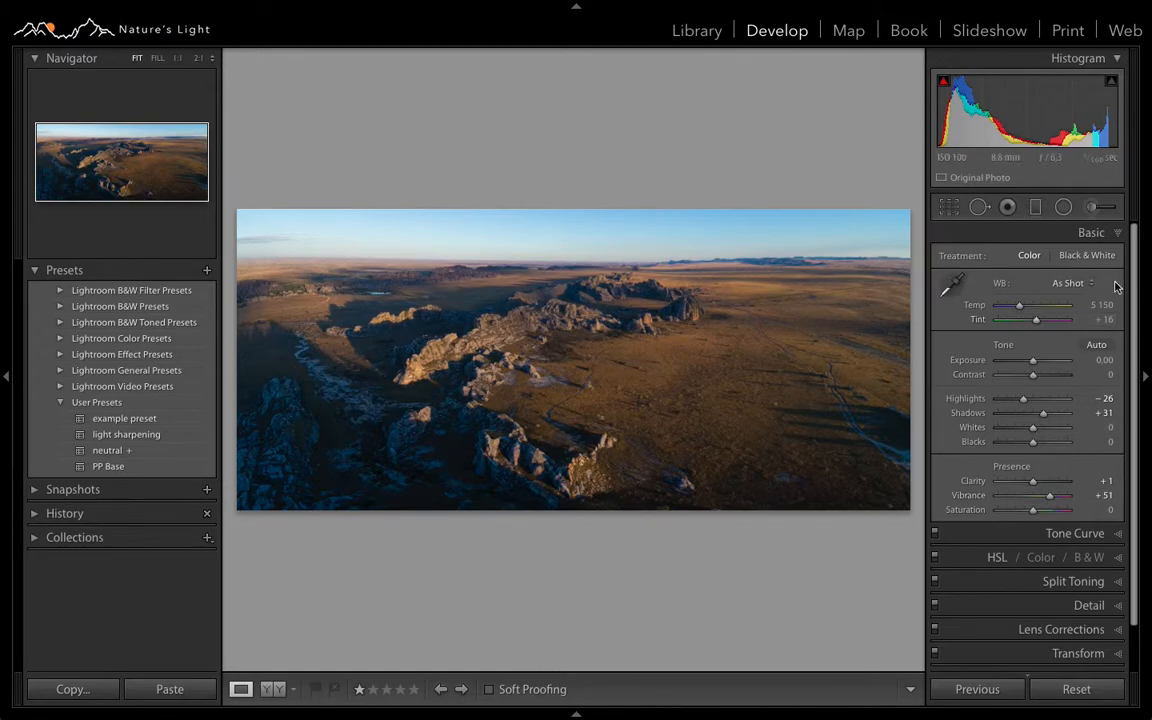
Crop the panorama to cut off the dark foreground along its lower edge and narrow strips at both sides
key(r)
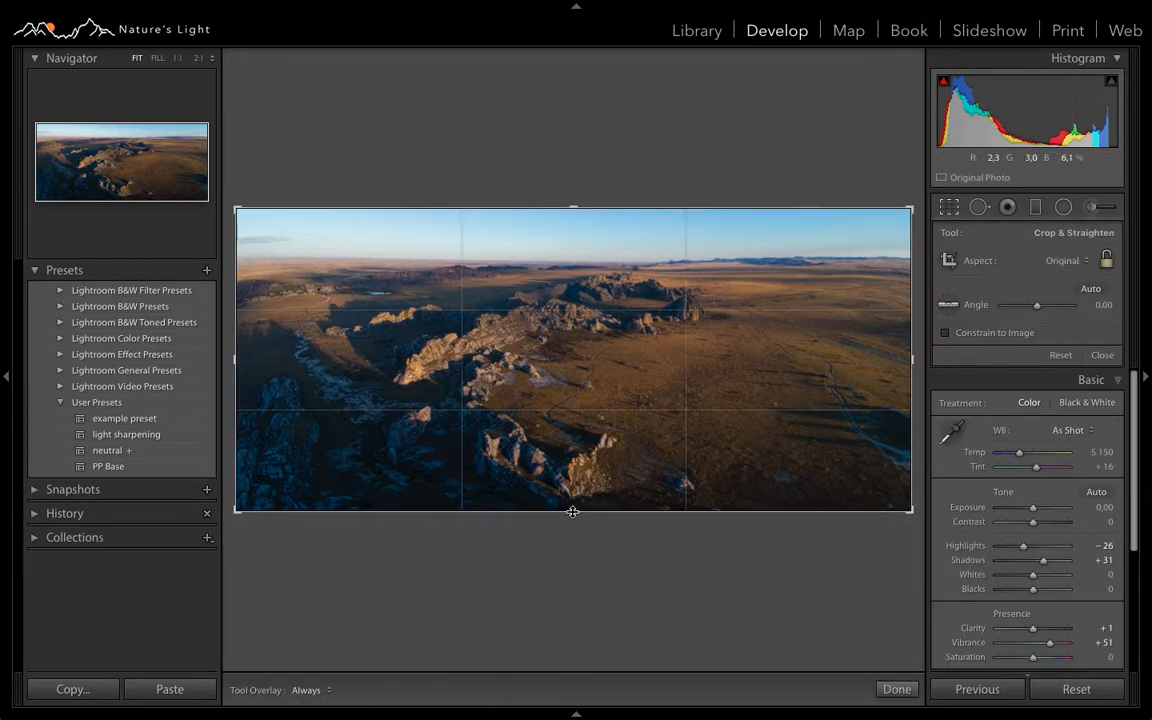
drag(573, 543, 568, 468)
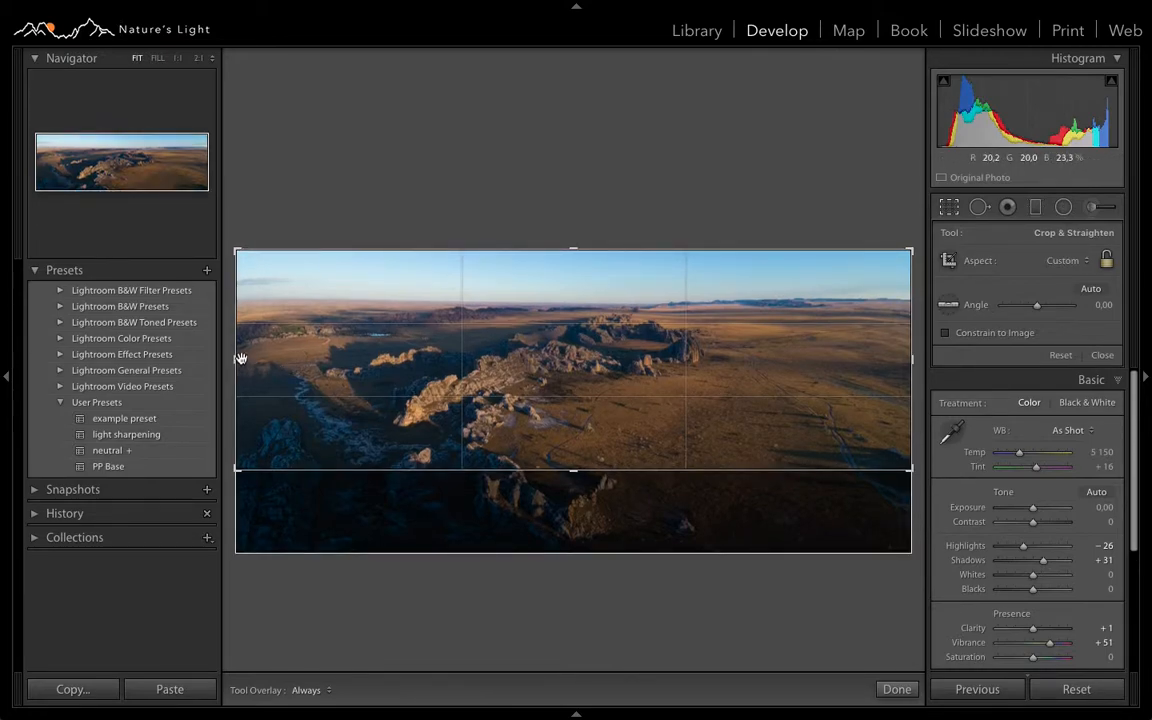
drag(237, 358, 254, 357)
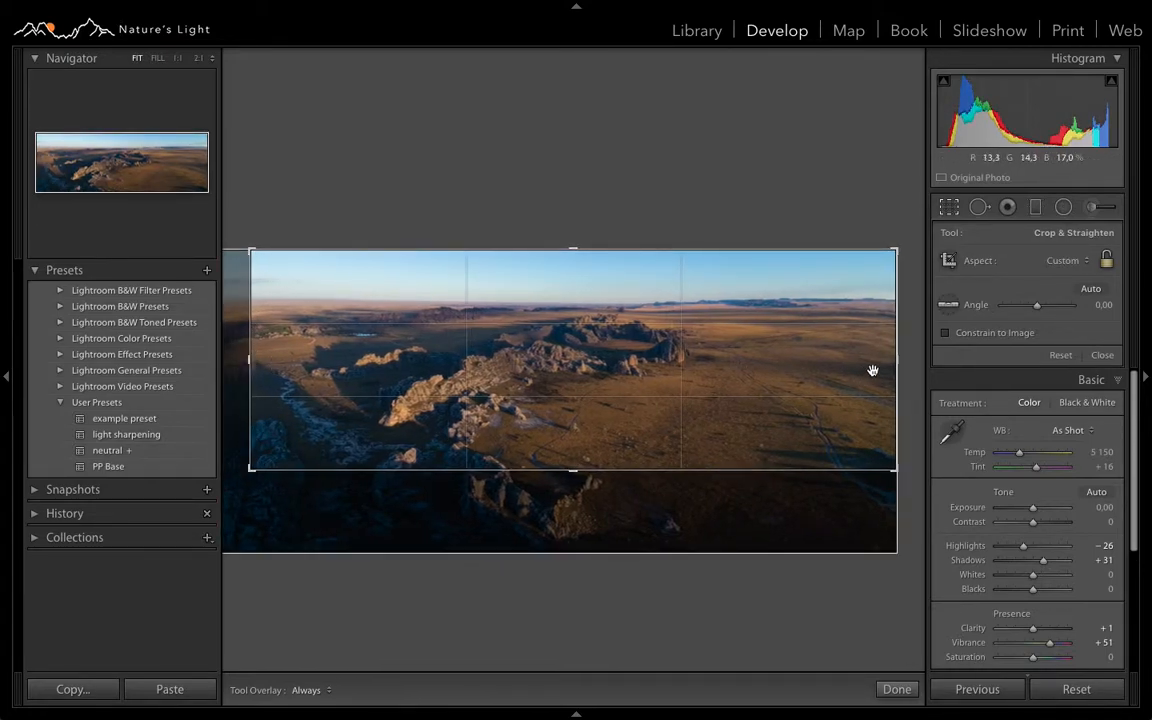
drag(897, 360, 880, 361)
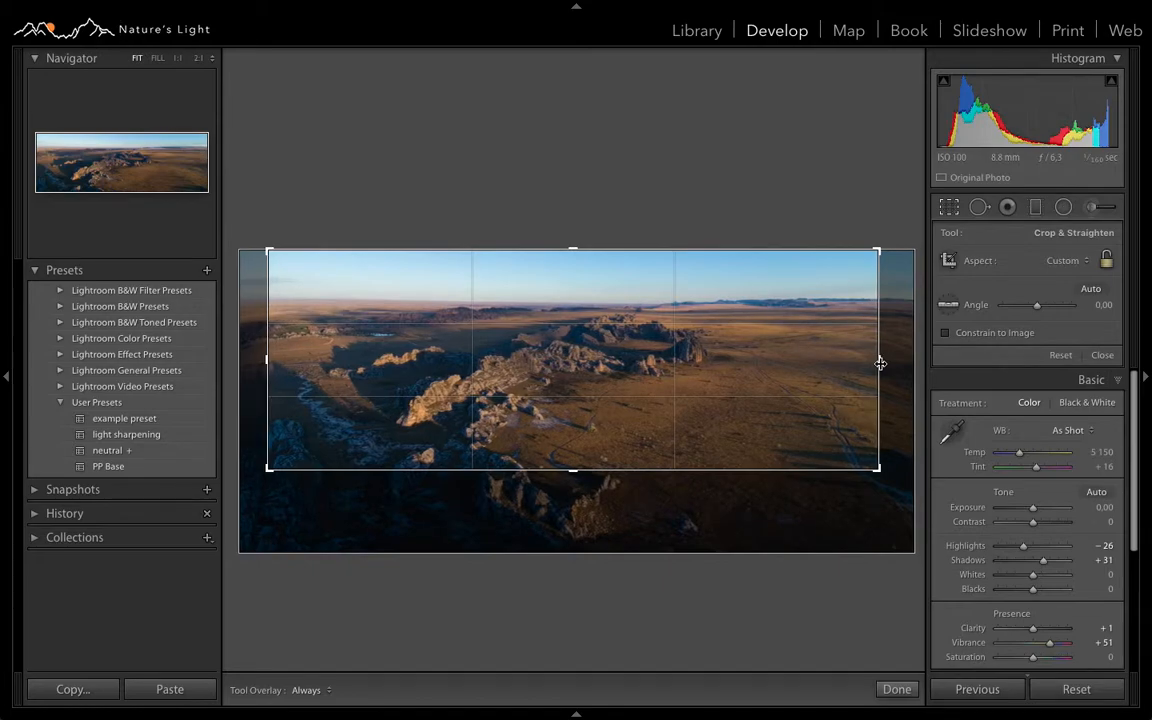
drag(266, 361, 250, 360)
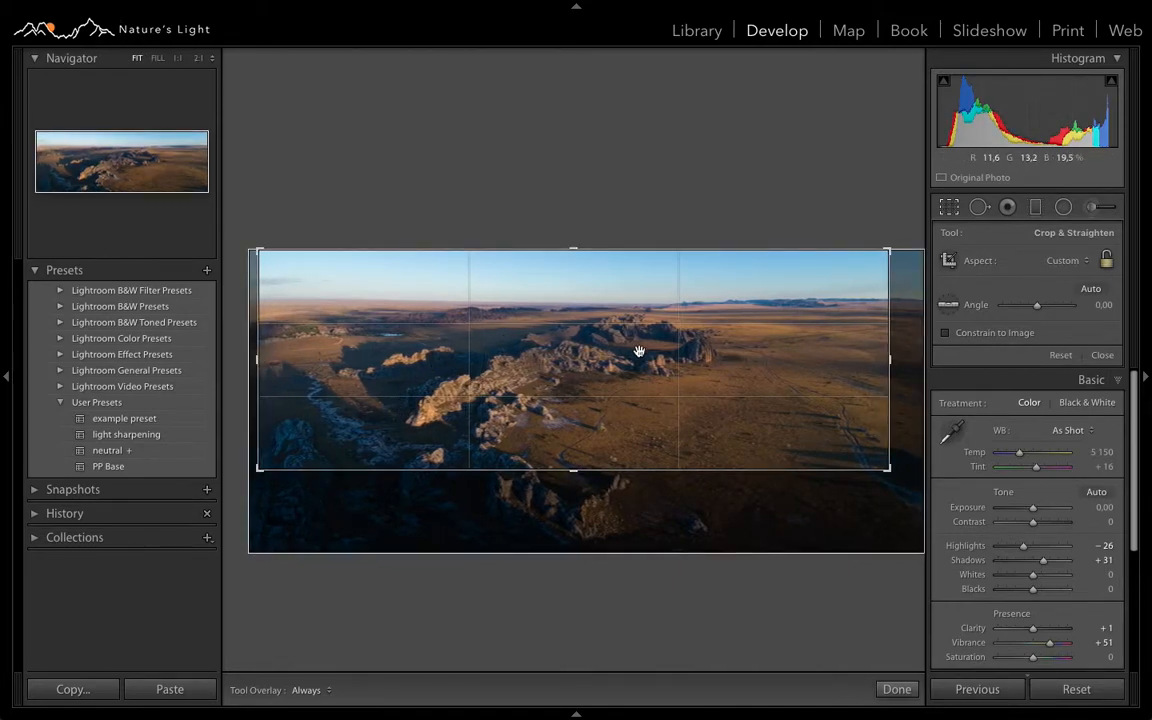
key(Return)
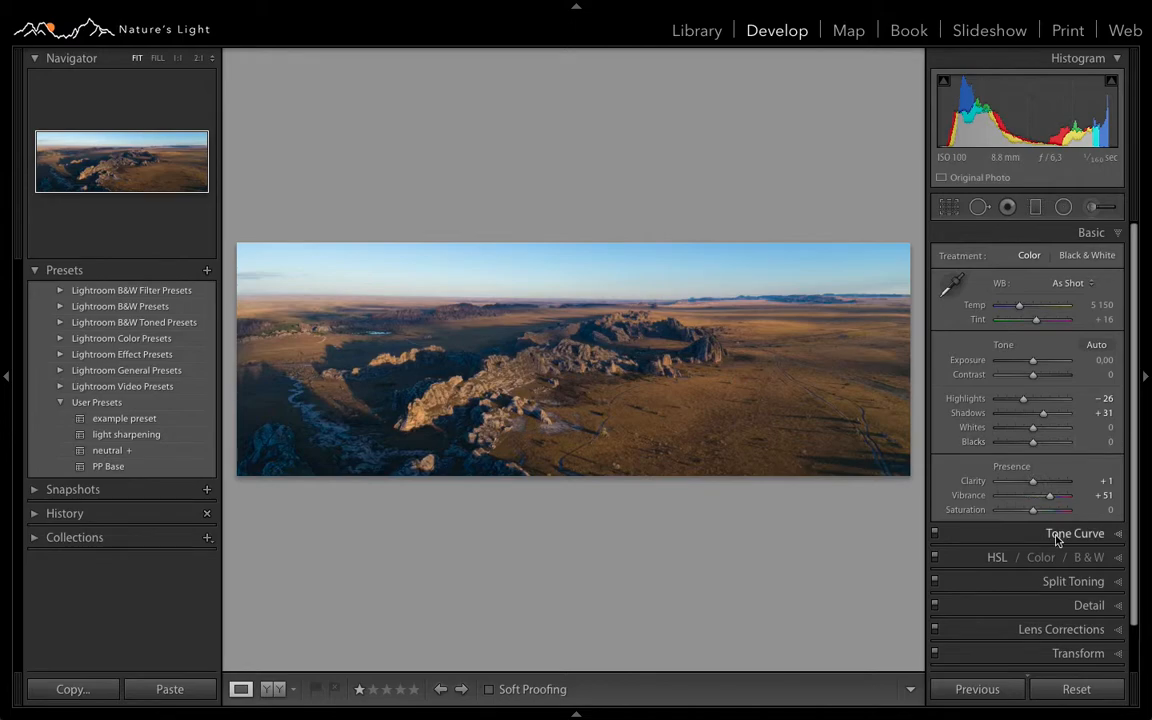
Add a post-crop vignette to the panorama with Amount -22, Midpoint 31 and Feather 83
scroll(1053, 603, down, 2)
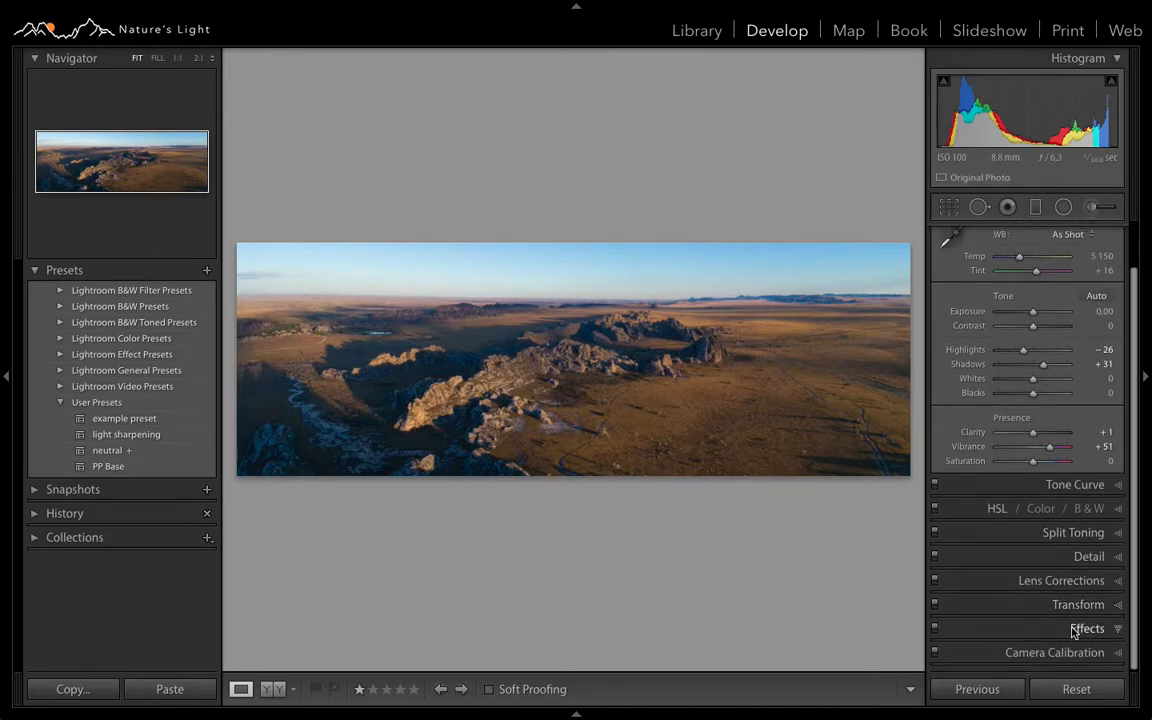
click(1005, 627)
drag(1035, 458, 1057, 497)
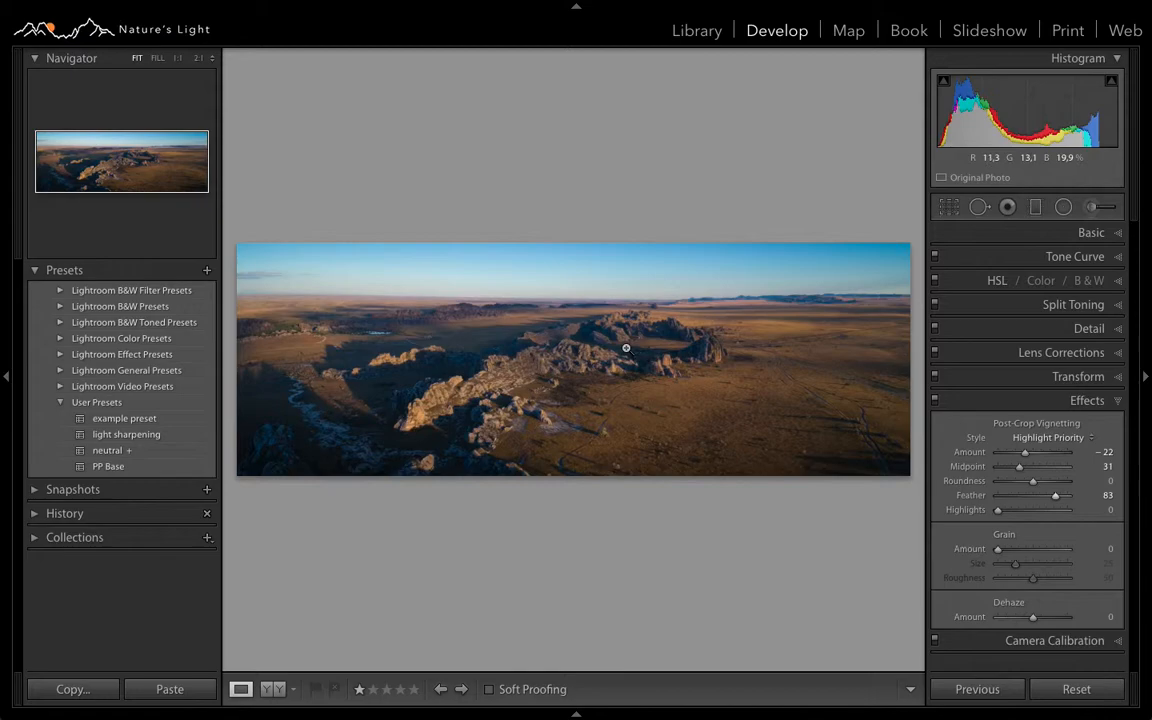
Return to the Library grid and view the edited panorama full screen
key(g)
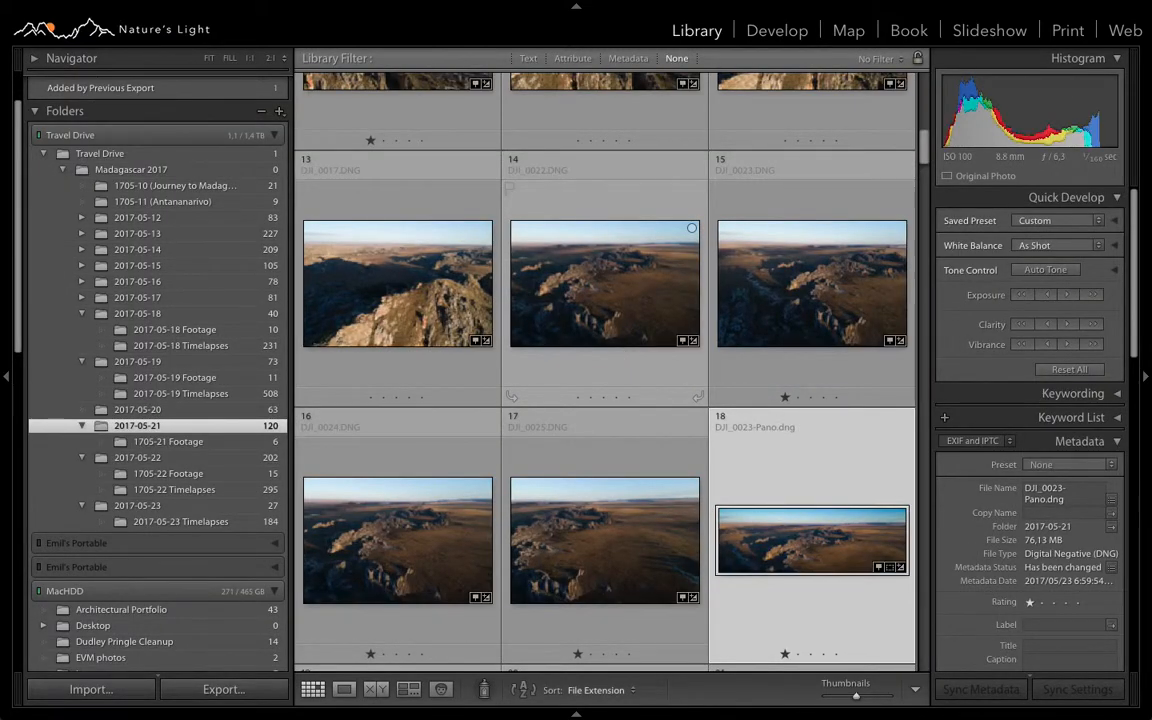
key(f)
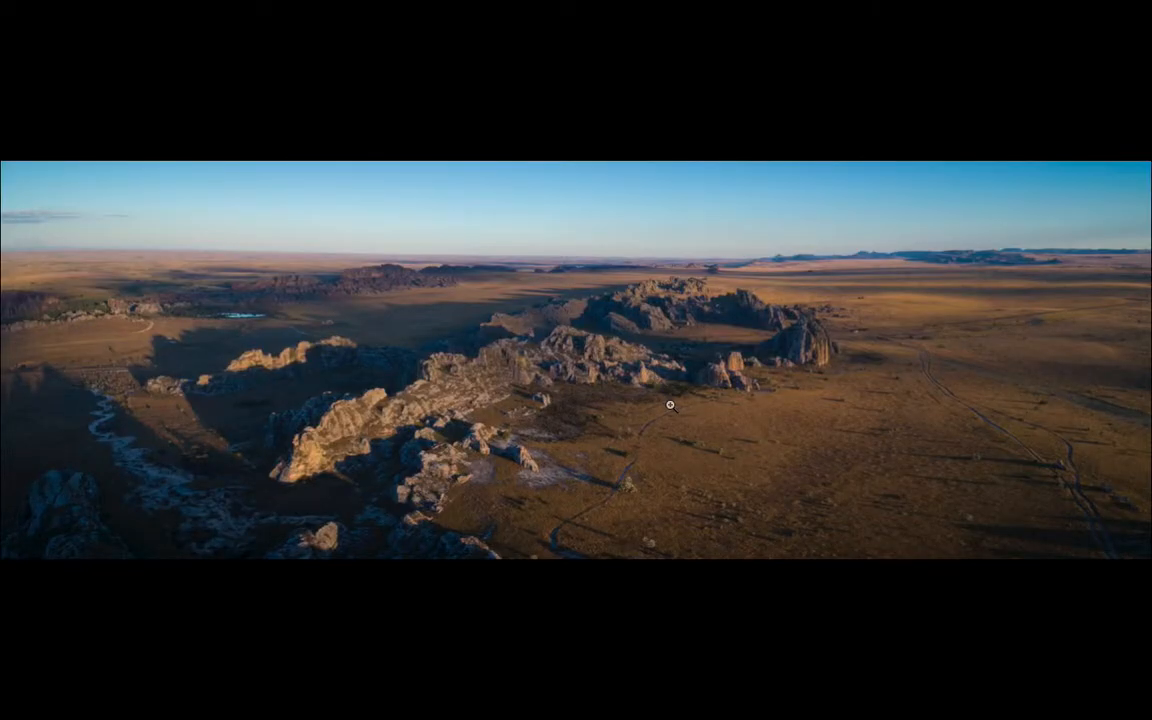